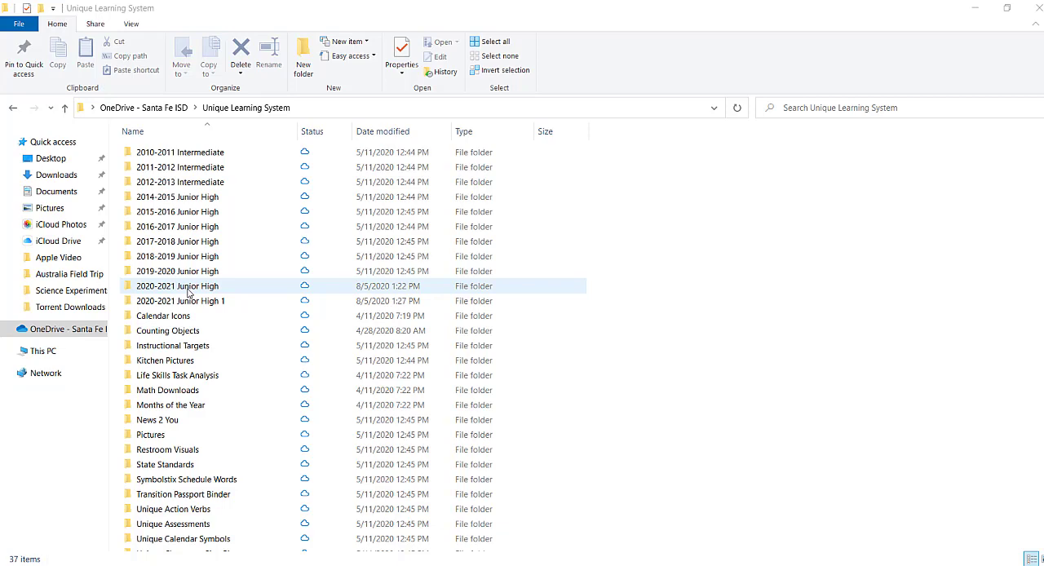
Open the 2020-2021 Junior High folder and create a subfolder named "01 - September 2020"
{"action": "double_click", "coordinate": [187, 290]}
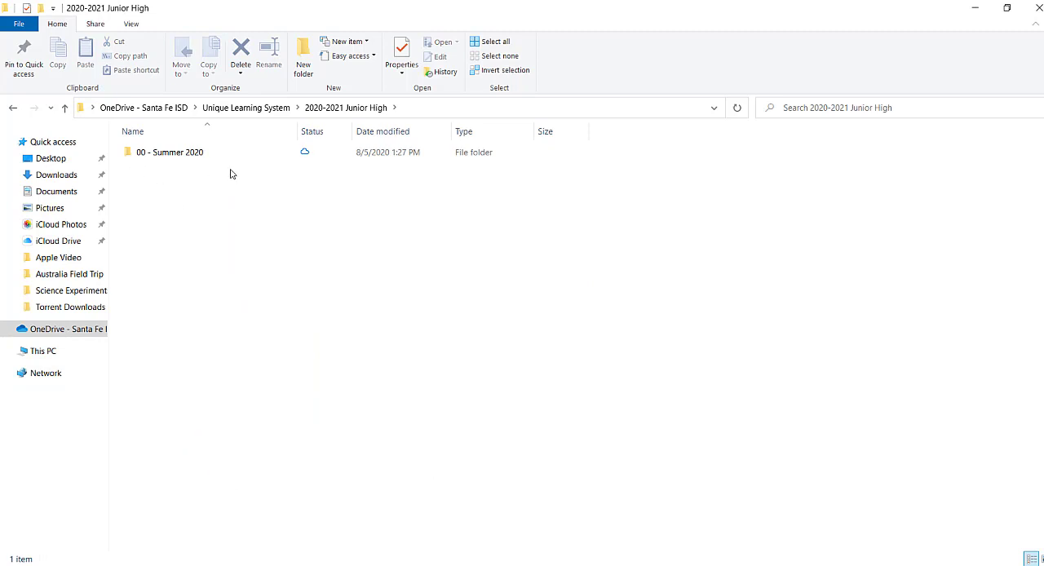
{"action": "right_click", "coordinate": [178, 196]}
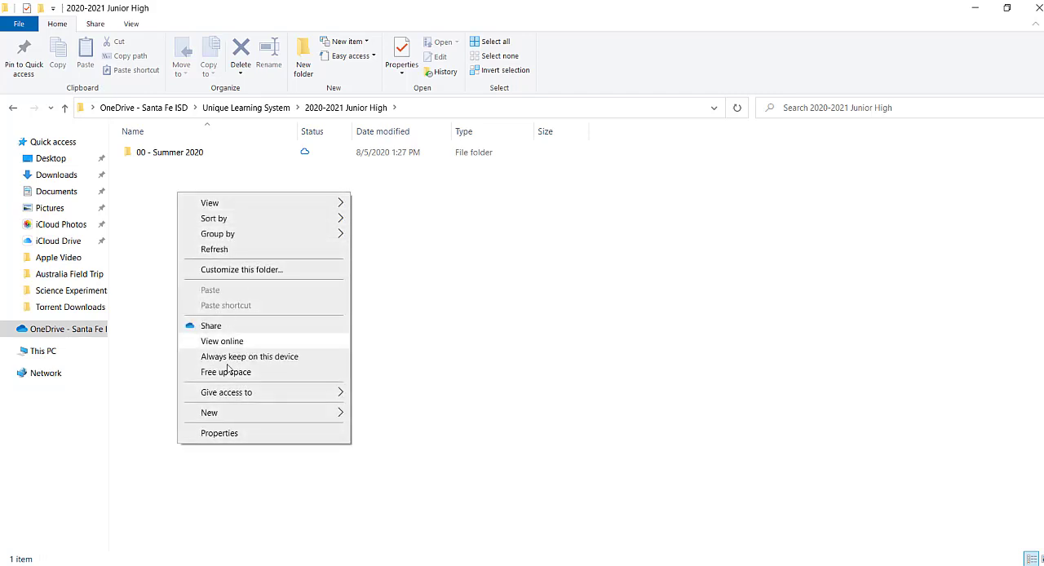
{"action": "mouse_move", "coordinate": [248, 419]}
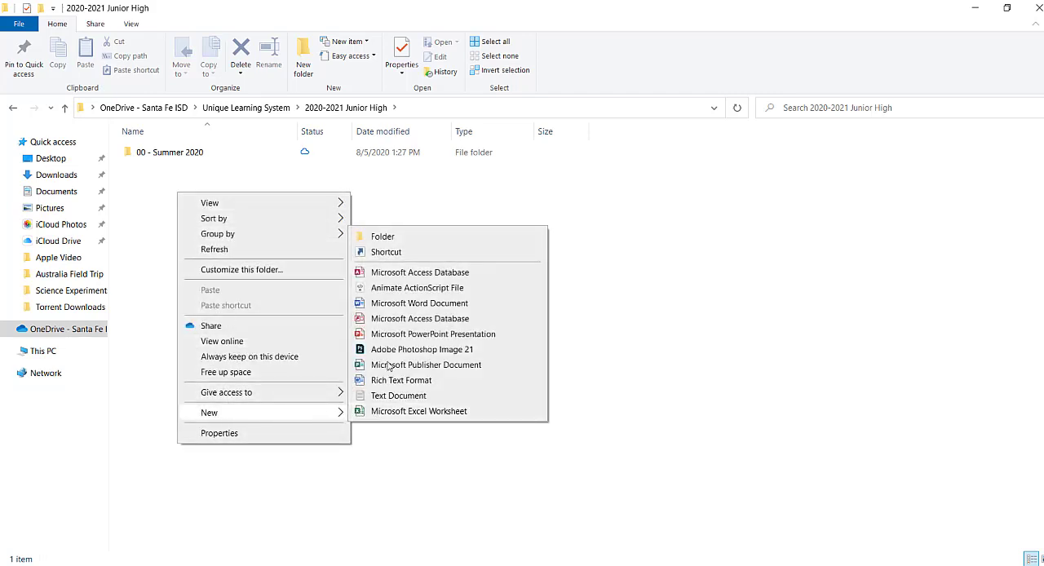
{"action": "left_click", "coordinate": [382, 238]}
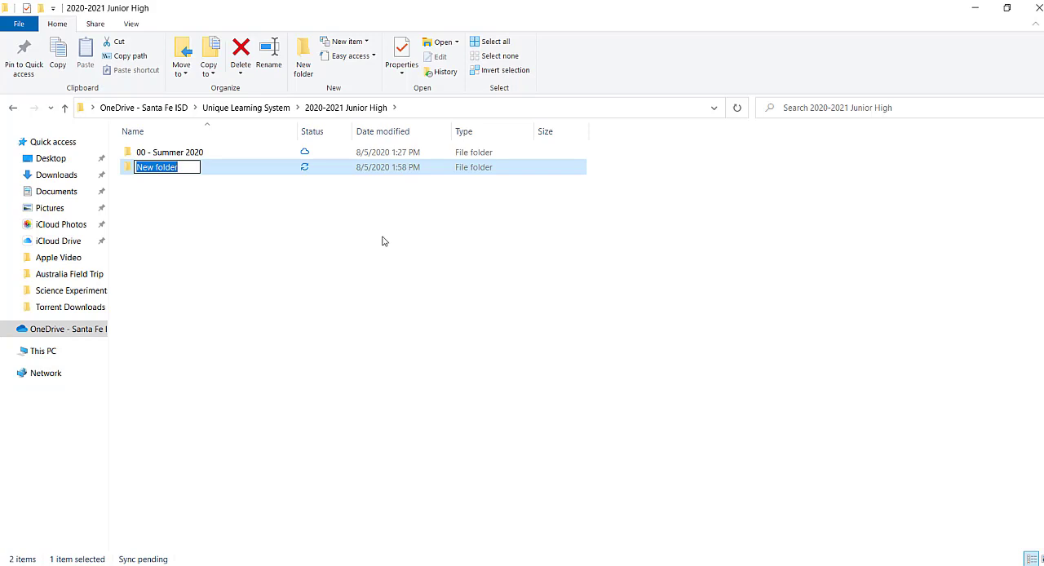
{"action": "type", "text": "01"}
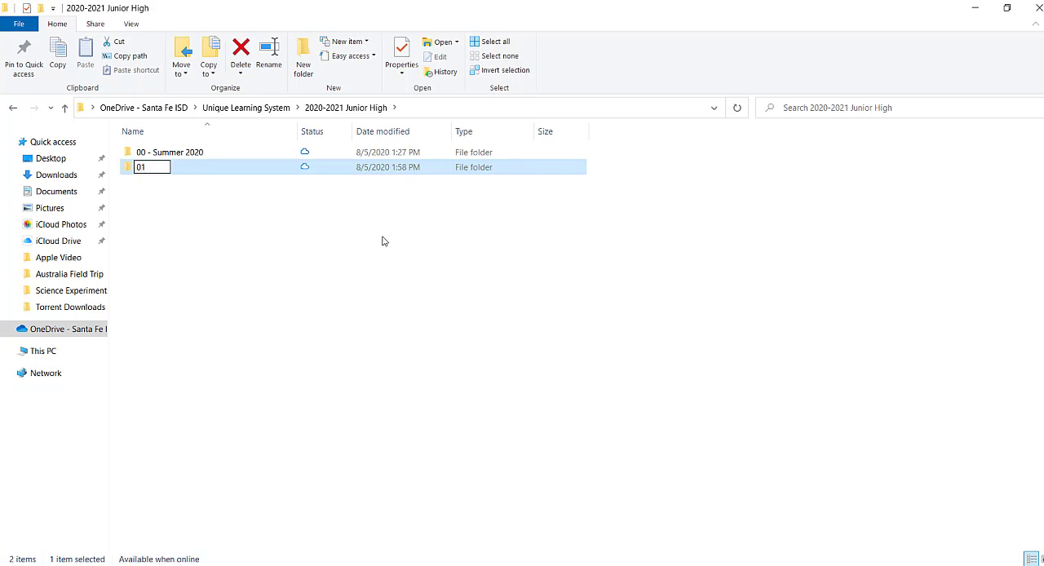
{"action": "type", "text": " - September "}
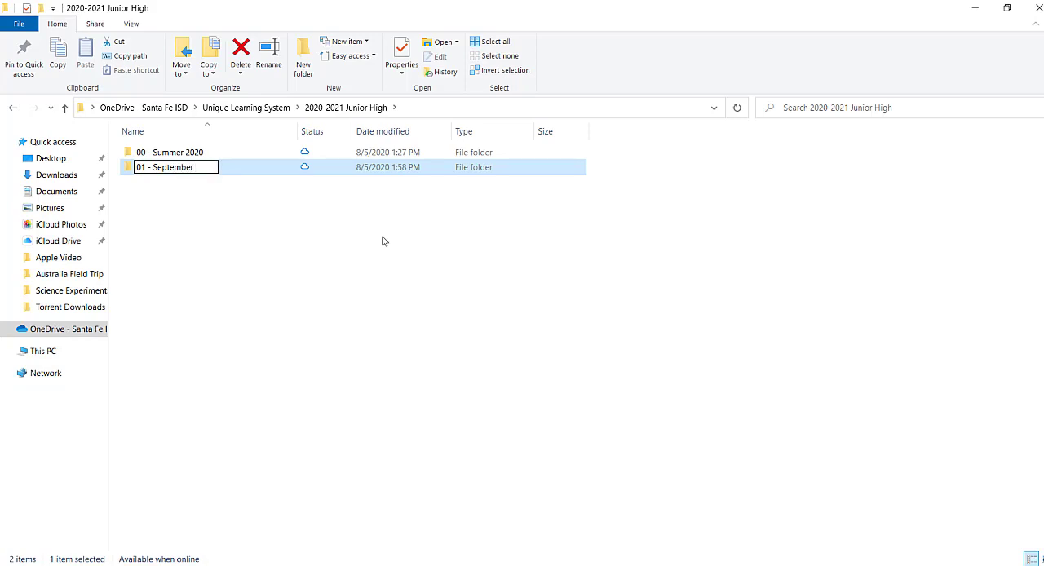
{"action": "type", "text": "2020"}
{"action": "left_click", "coordinate": [315, 256]}
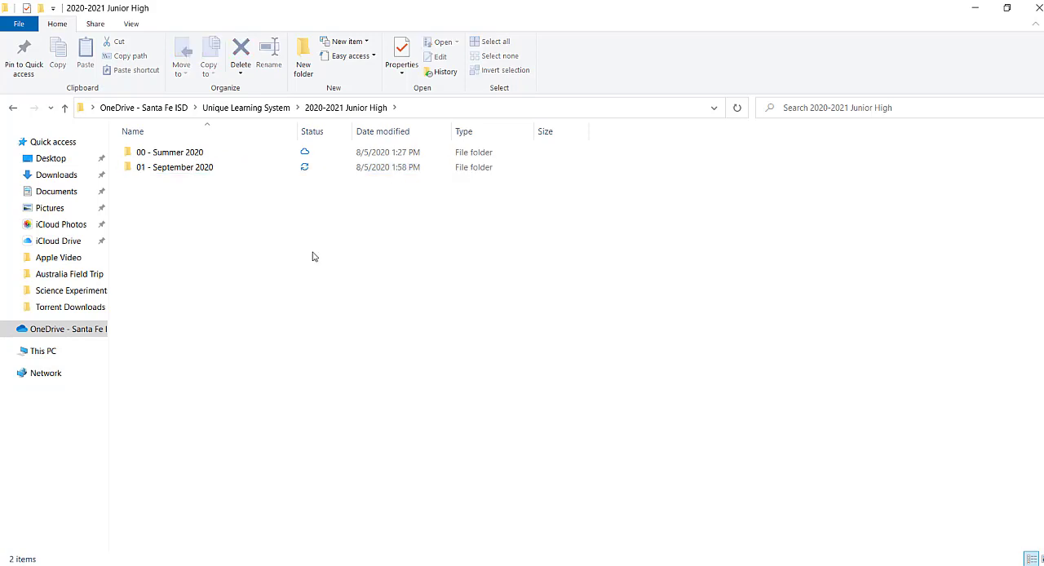
Create another subfolder in 2020-2021 Junior High named "02 - October 2020"
{"action": "right_click", "coordinate": [175, 202]}
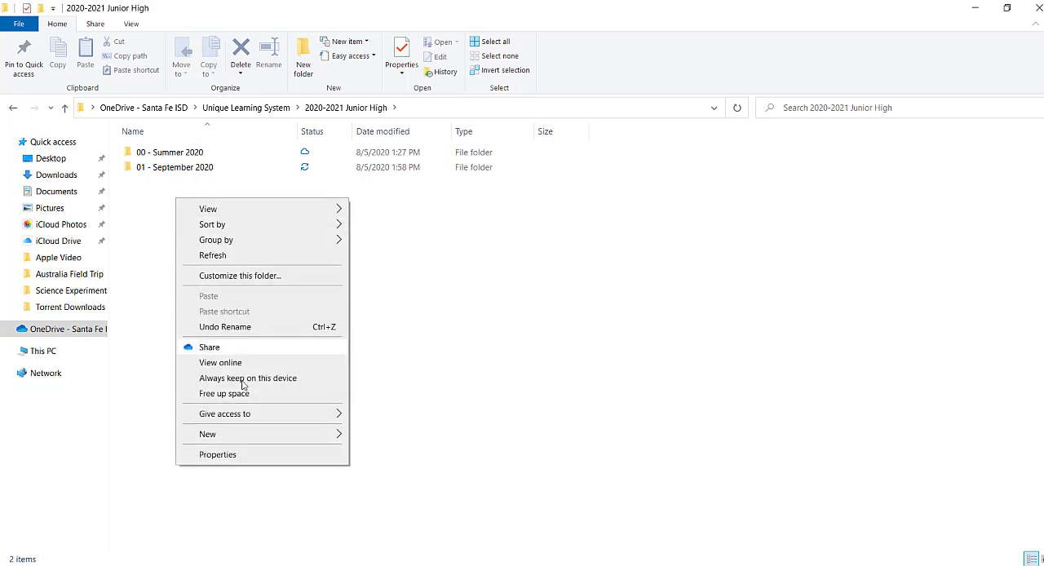
{"action": "mouse_move", "coordinate": [237, 443]}
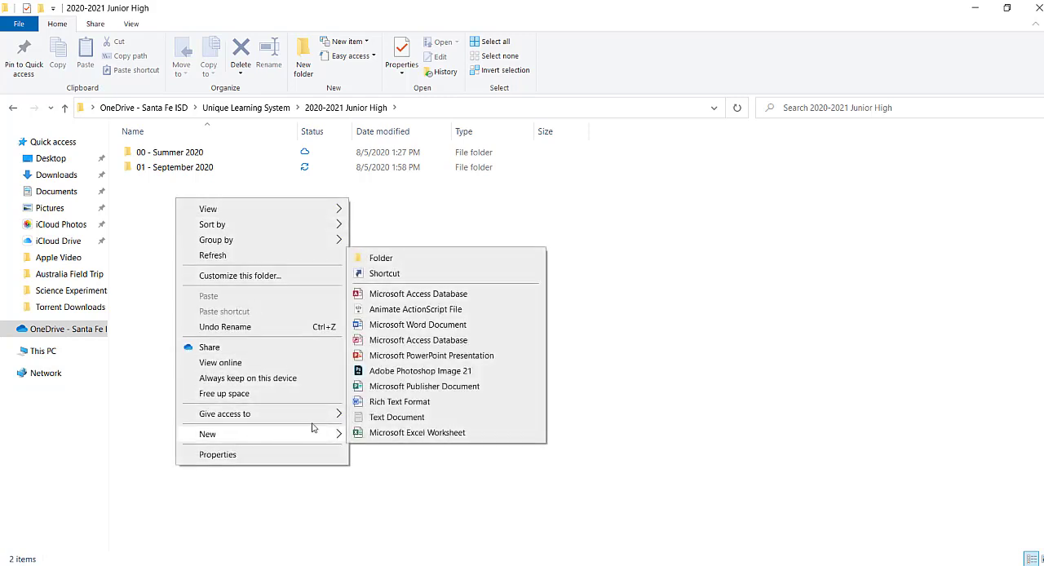
{"action": "left_click", "coordinate": [401, 262]}
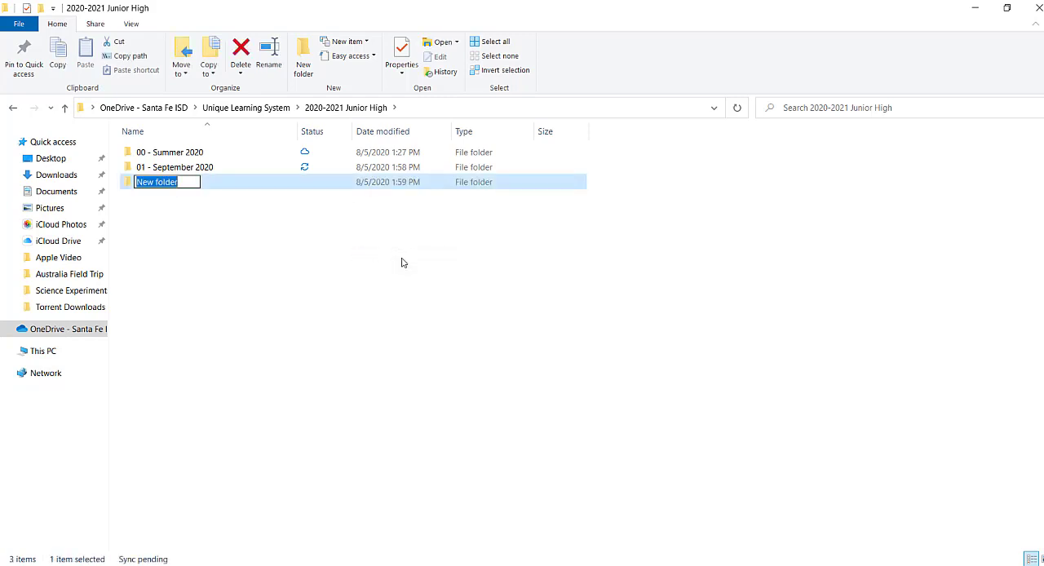
{"action": "type", "text": "02"}
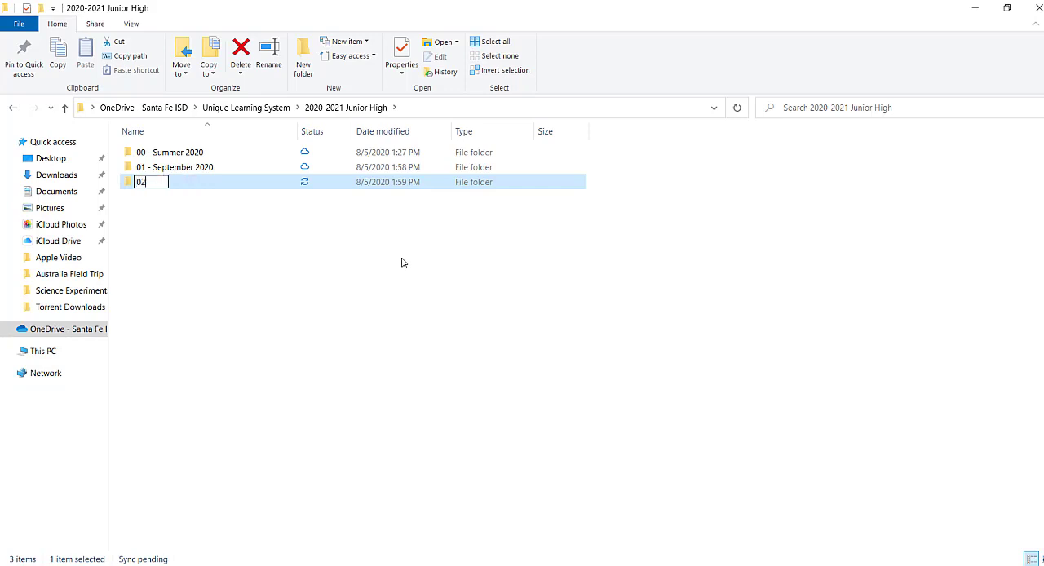
{"action": "type", "text": " -"}
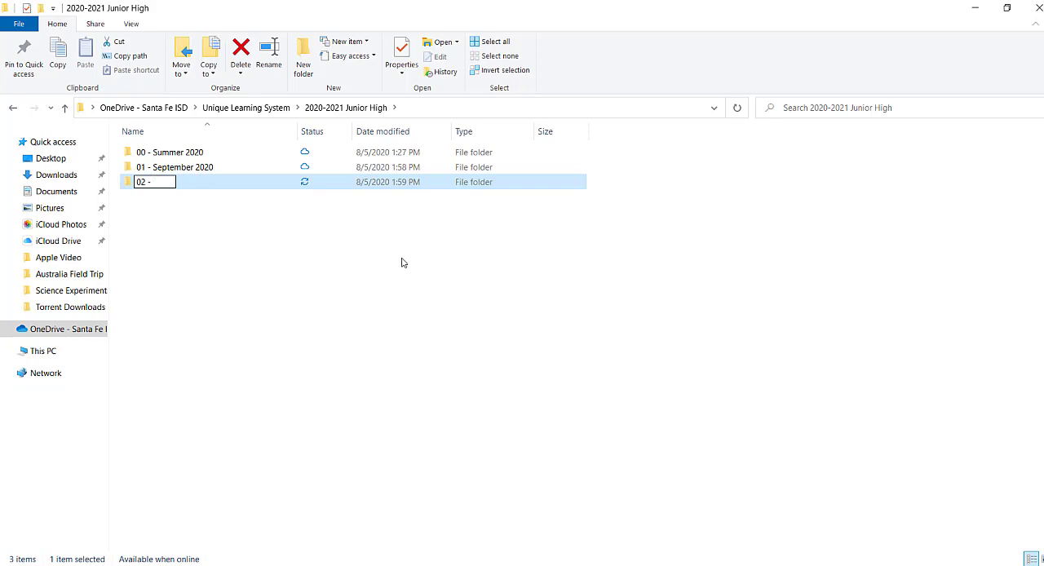
{"action": "type", "text": " October 2020"}
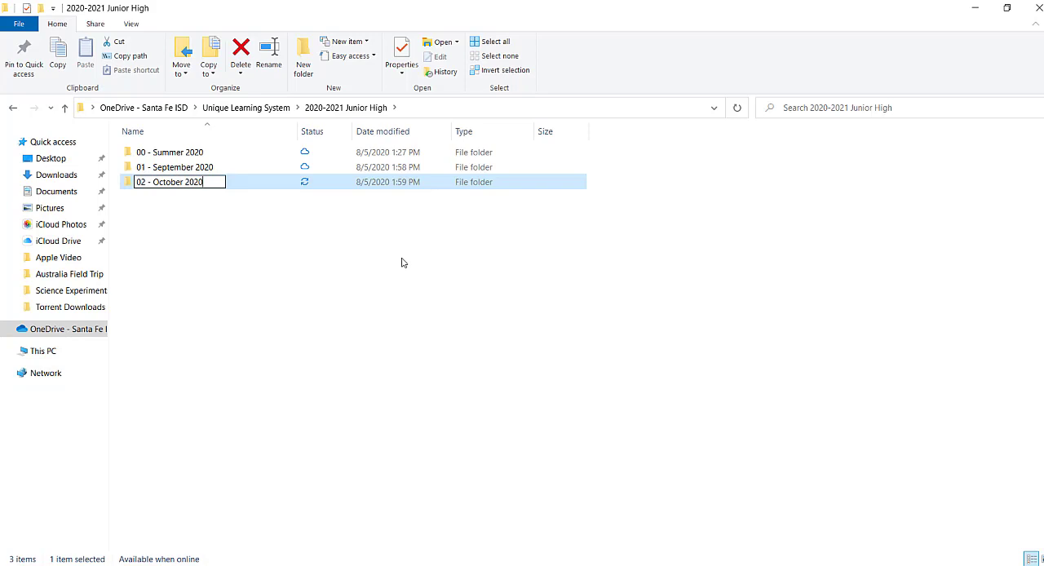
{"action": "left_click", "coordinate": [251, 270]}
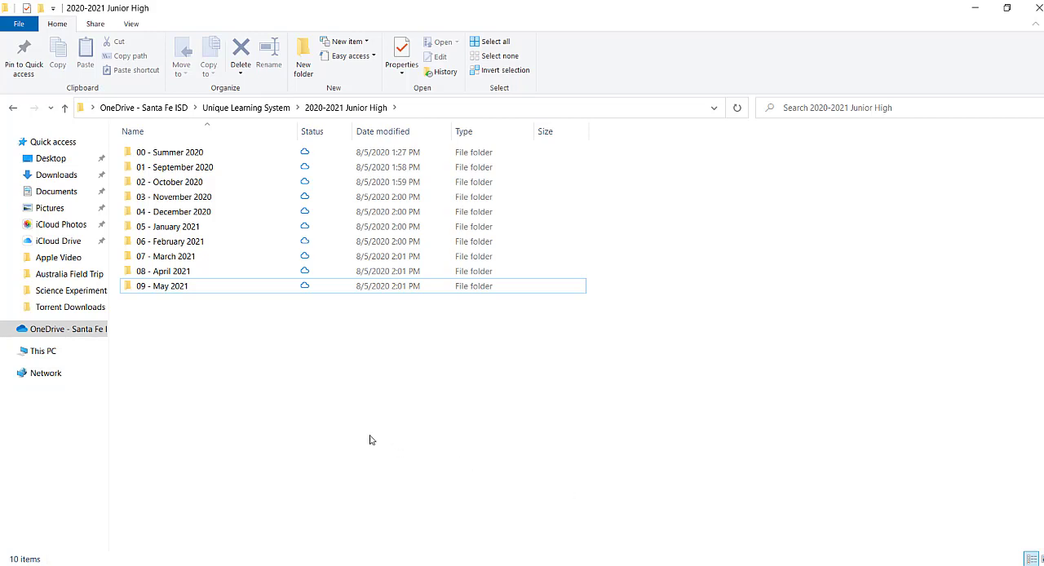
Open the 00 - Summer 2020 folder and bring the 2020-2021 Junior High 1 window up over it, moved toward the upper right
{"action": "double_click", "coordinate": [181, 155]}
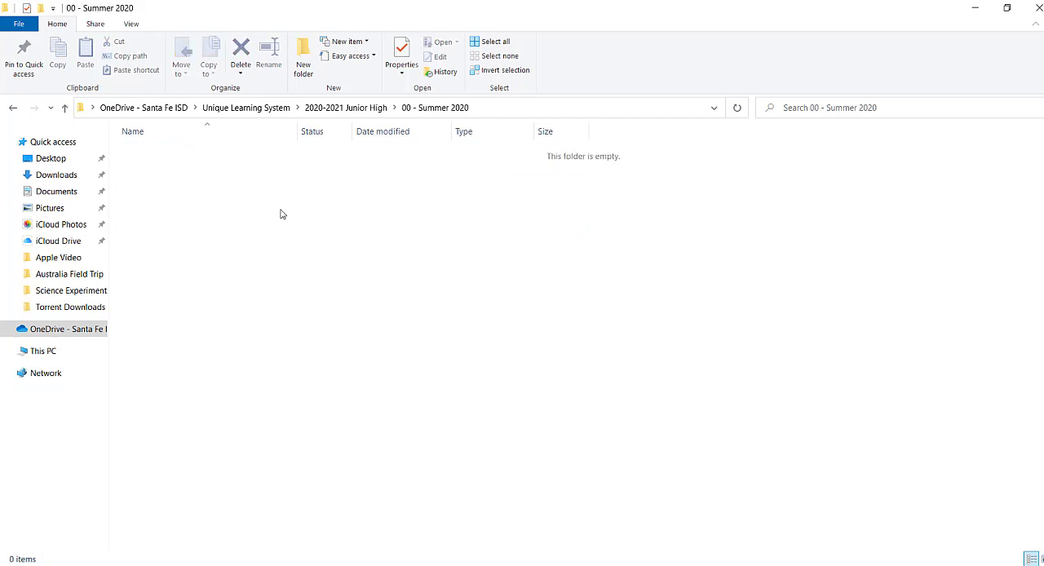
{"action": "key", "text": "alt+Left"}
{"action": "double_click", "coordinate": [173, 155]}
{"action": "left_click", "coordinate": [322, 565]}
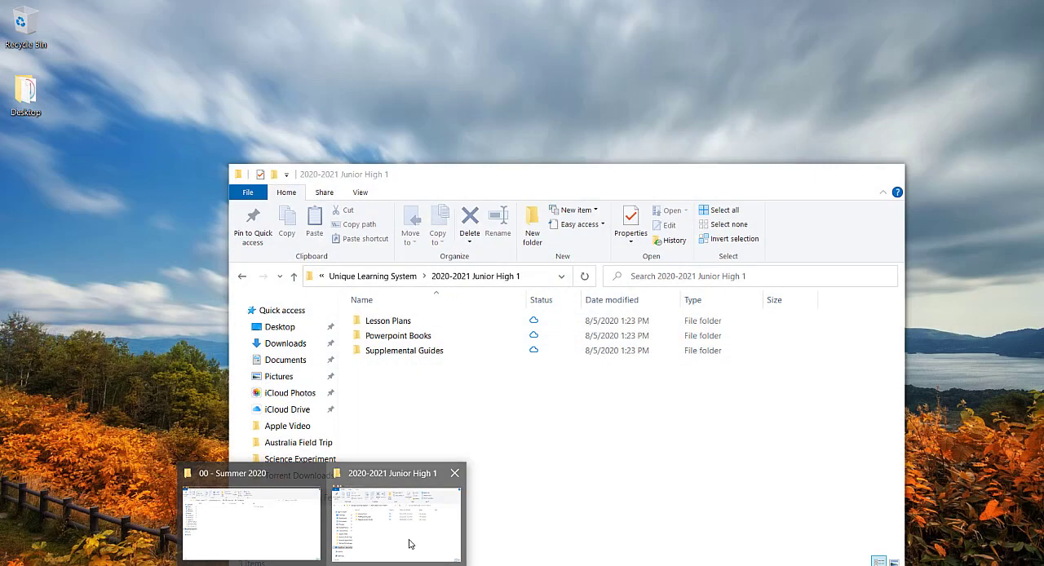
{"action": "left_click", "coordinate": [409, 544]}
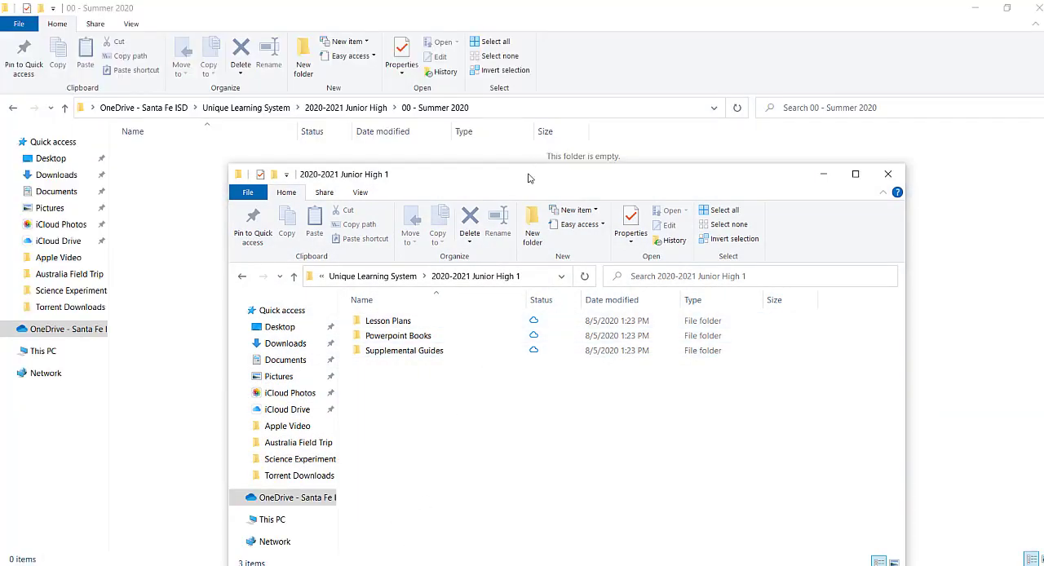
{"action": "left_click_drag", "start_coordinate": [529, 178], "coordinate": [698, 57]}
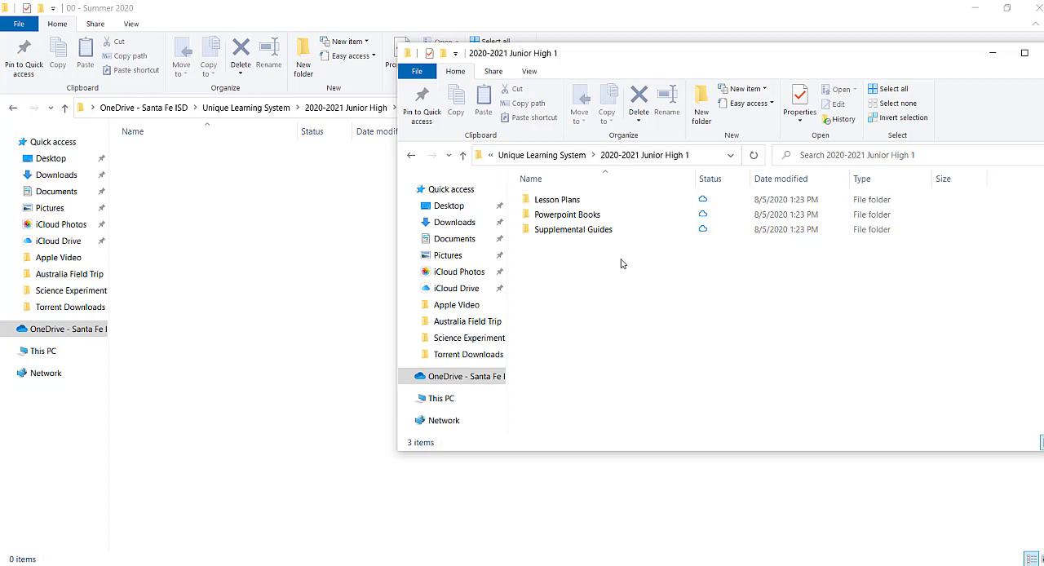
Copy the Lesson Plans, Powerpoint Books and Supplemental Guides folders from 2020-2021 Junior High 1 into 00 - Summer 2020
{"action": "left_click_drag", "start_coordinate": [620, 264], "coordinate": [524, 194]}
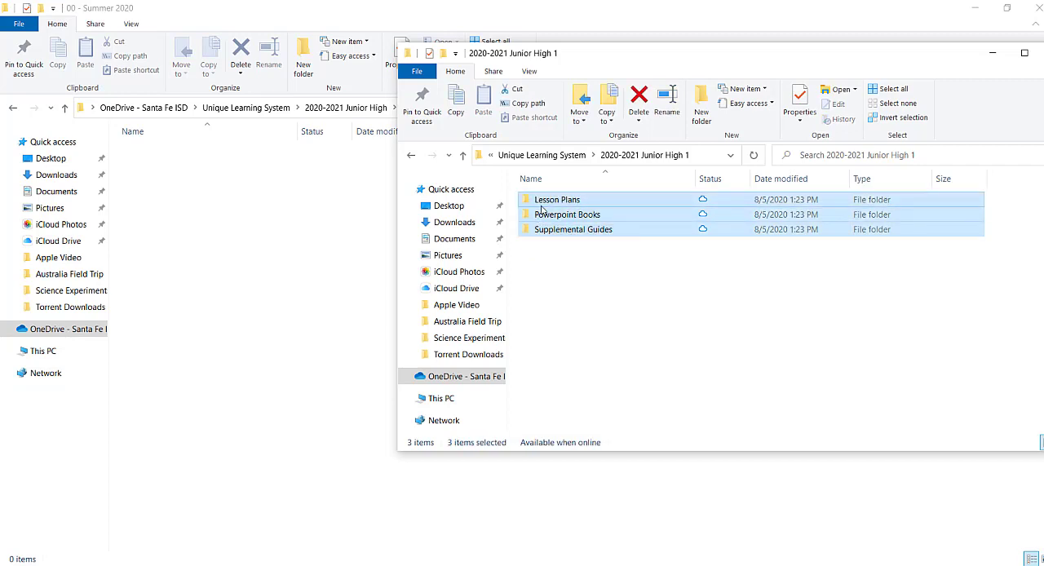
{"action": "right_click", "coordinate": [559, 203]}
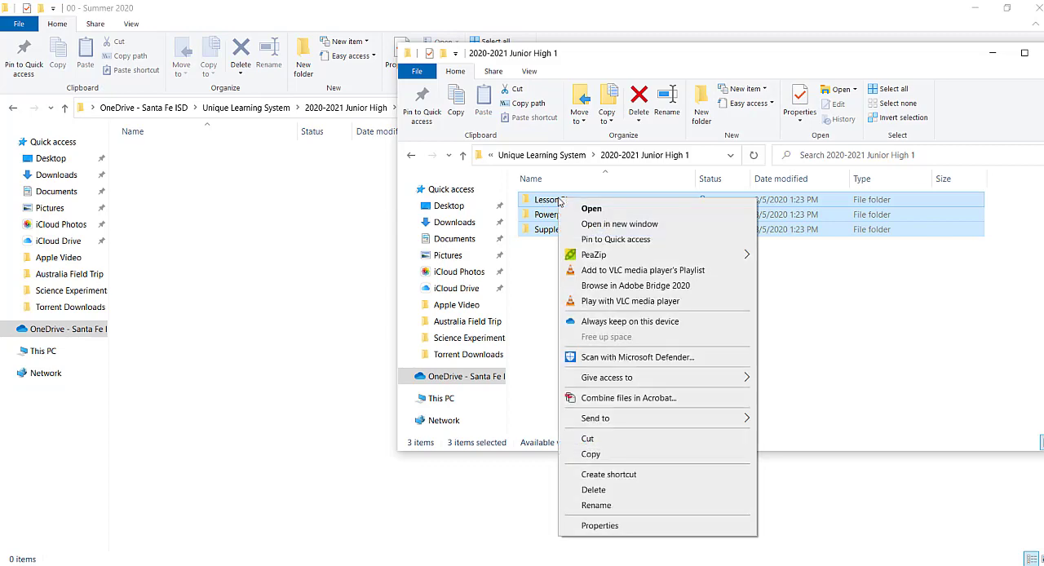
{"action": "left_click", "coordinate": [608, 454]}
{"action": "right_click", "coordinate": [182, 196]}
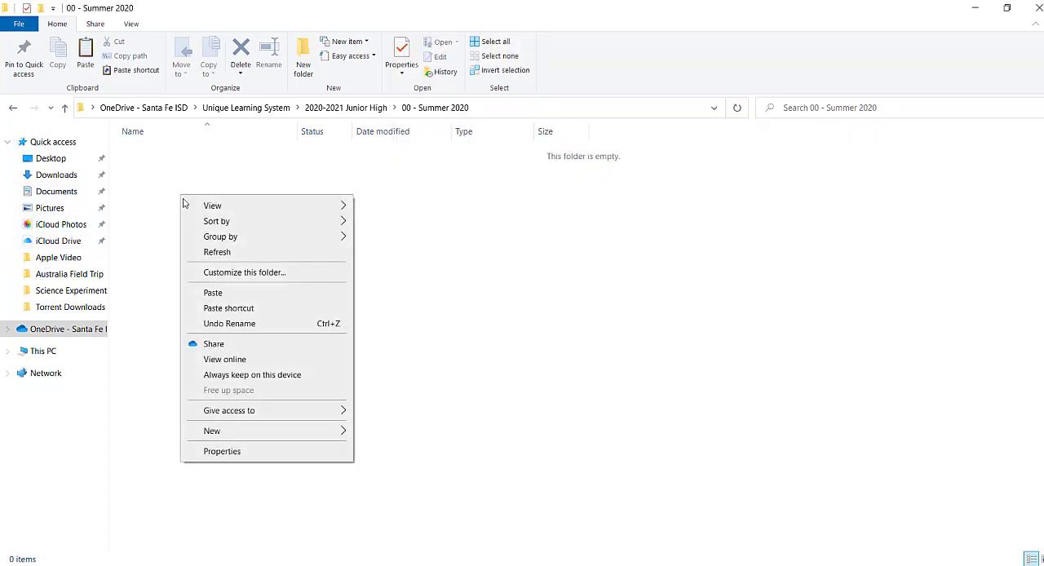
{"action": "left_click", "coordinate": [235, 292]}
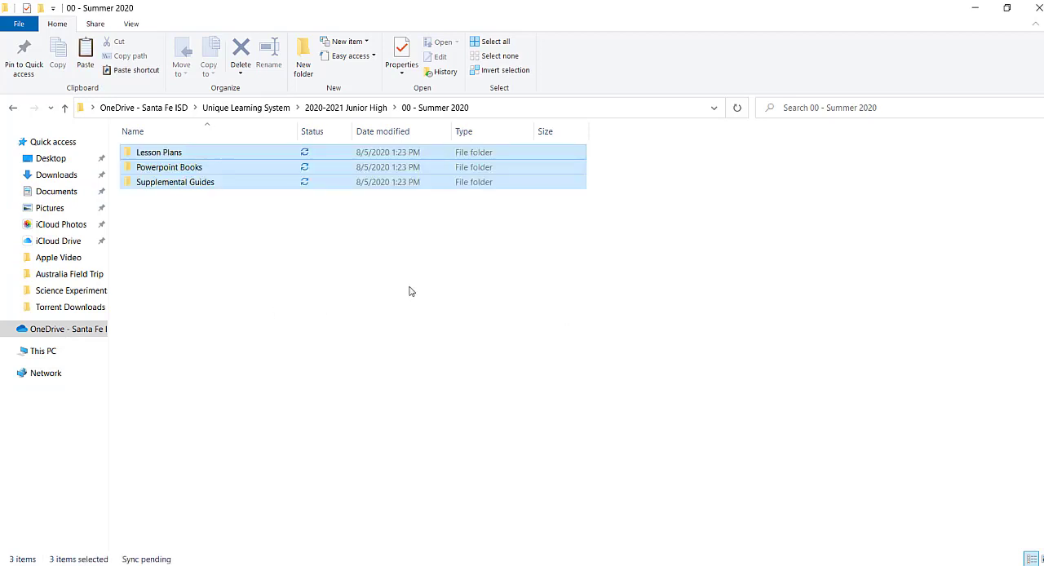
{"action": "left_click", "coordinate": [192, 261]}
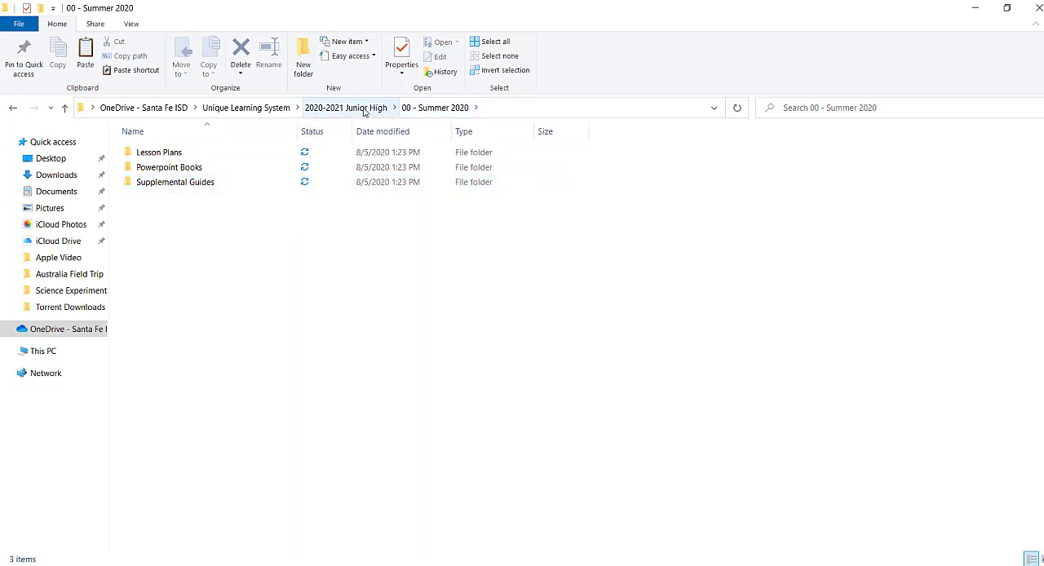
Return to 2020-2021 Junior High, paste in the three folders copied from 2020-2021 Junior High 1, and move them into 01 - September 2020
{"action": "left_click", "coordinate": [364, 110]}
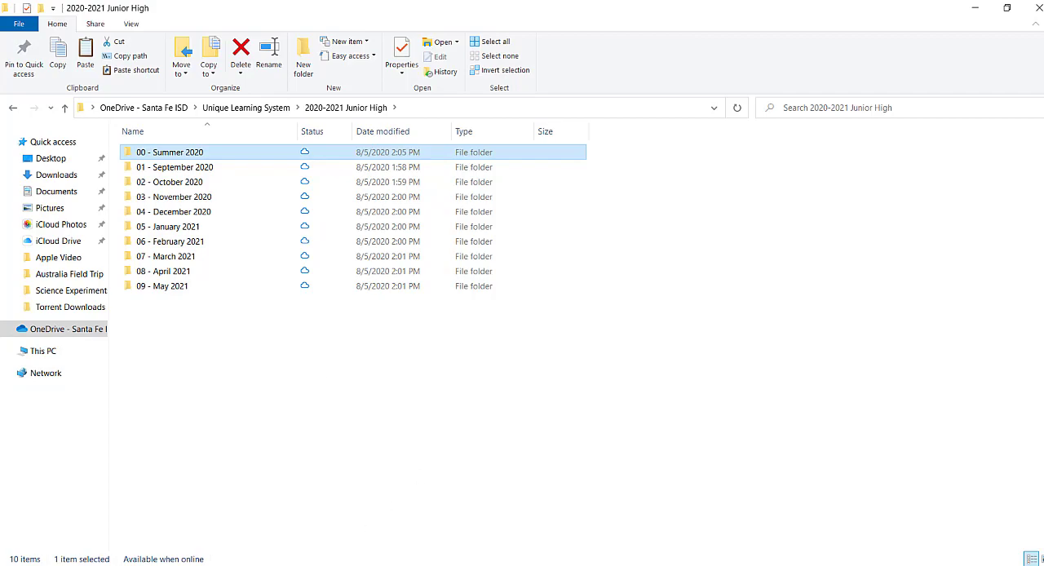
{"action": "left_click", "coordinate": [323, 565]}
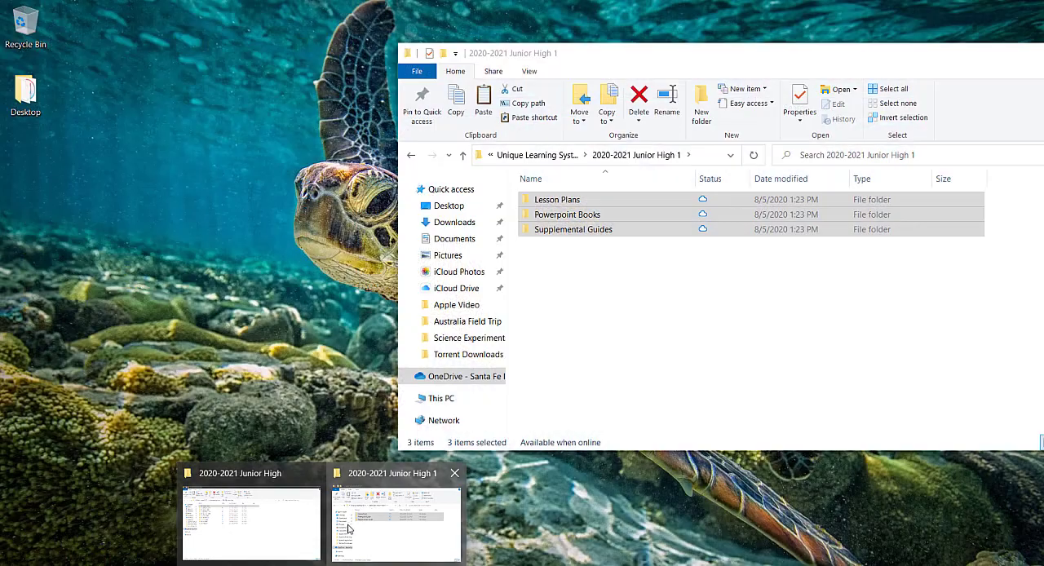
{"action": "left_click", "coordinate": [350, 528]}
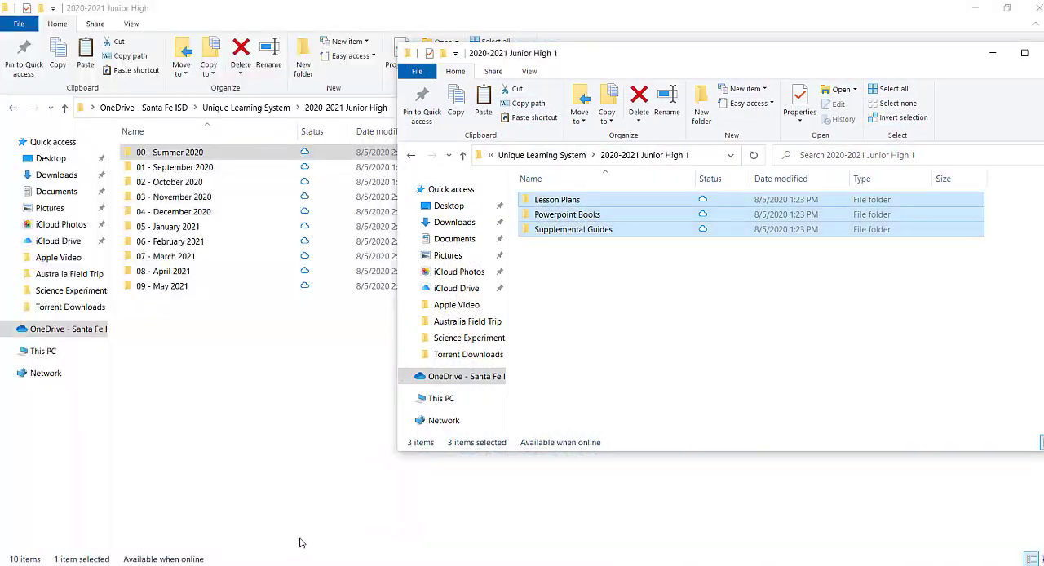
{"action": "right_click", "coordinate": [582, 214]}
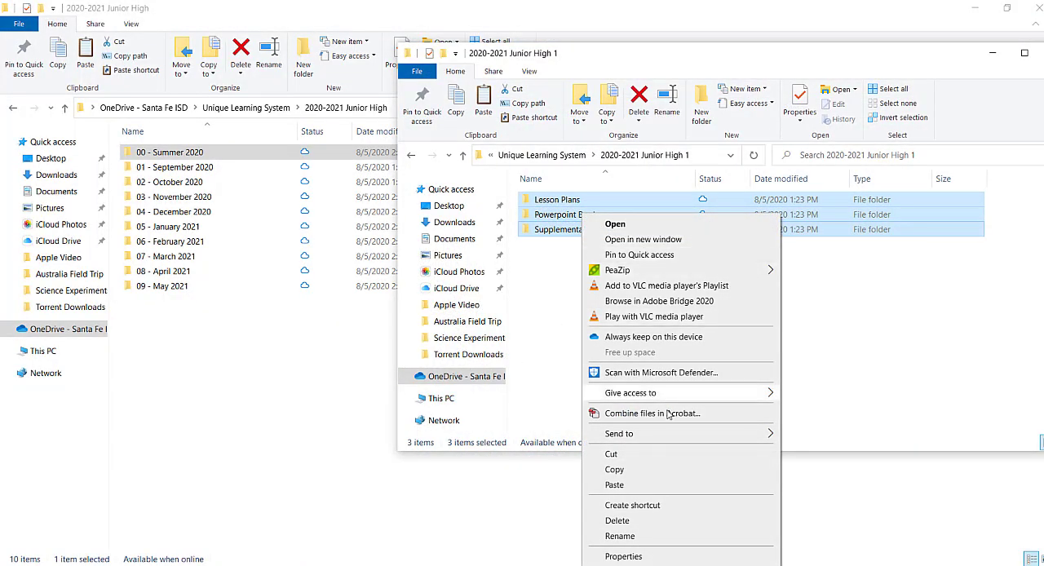
{"action": "left_click", "coordinate": [653, 470]}
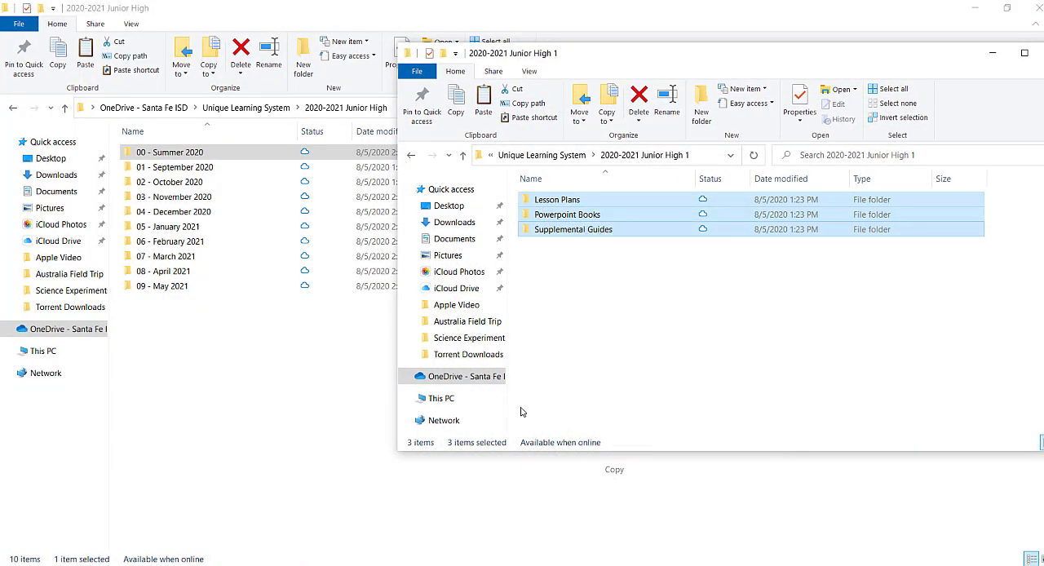
{"action": "right_click", "coordinate": [214, 168]}
{"action": "left_click", "coordinate": [245, 263]}
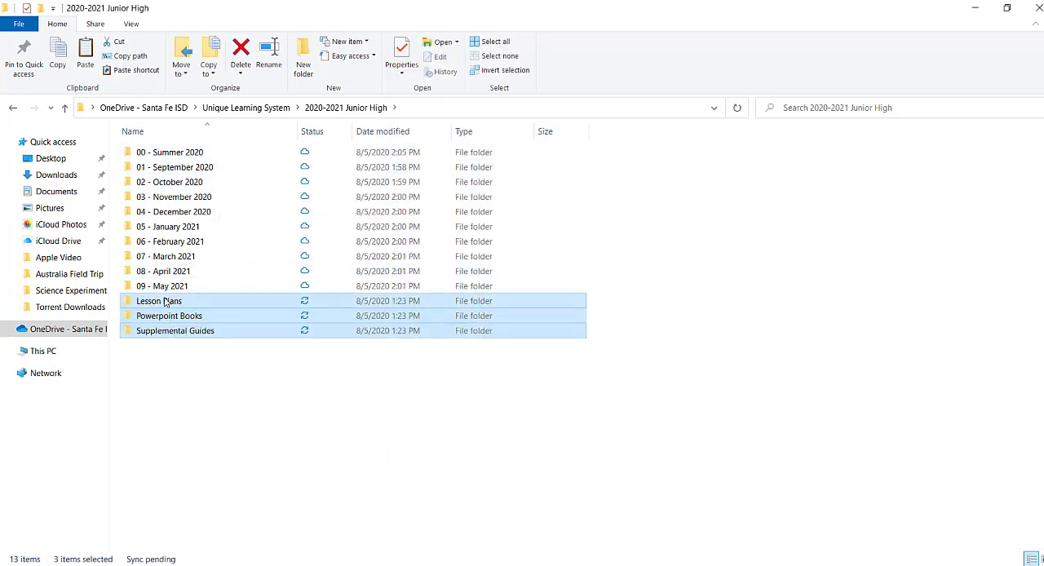
{"action": "left_click_drag", "start_coordinate": [169, 307], "coordinate": [186, 171]}
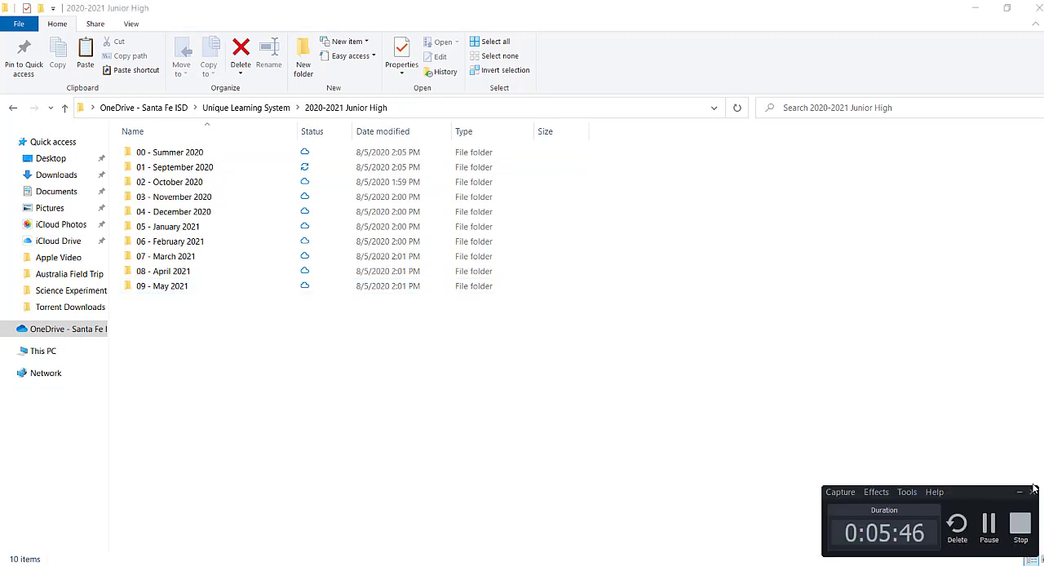
{"action": "left_click", "coordinate": [989, 531]}
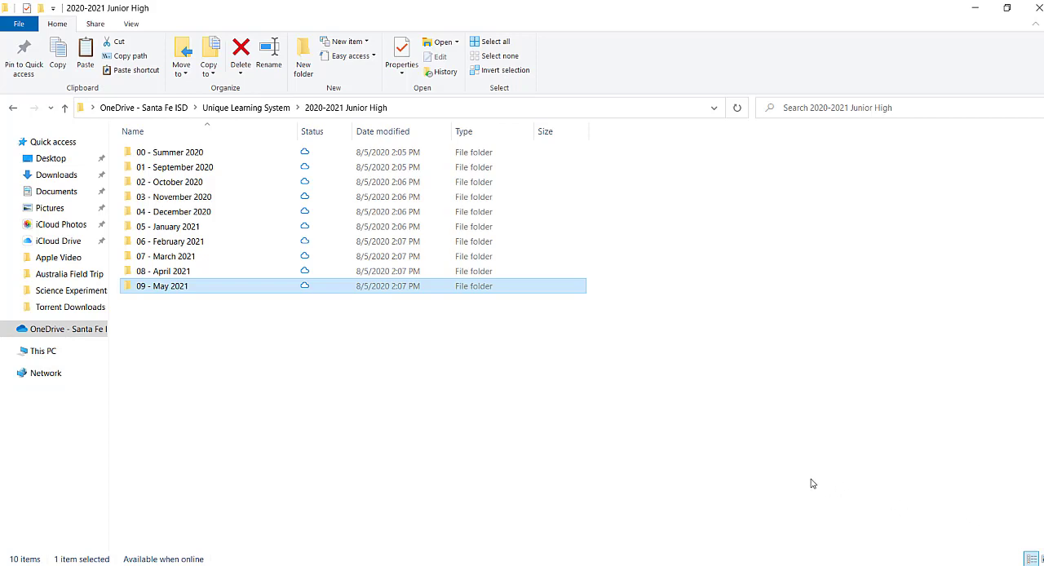
Switch to the Unique Learning System monthly lessons page in Chrome and set the Summer Lessons format to PDF
{"action": "mouse_move", "coordinate": [459, 565]}
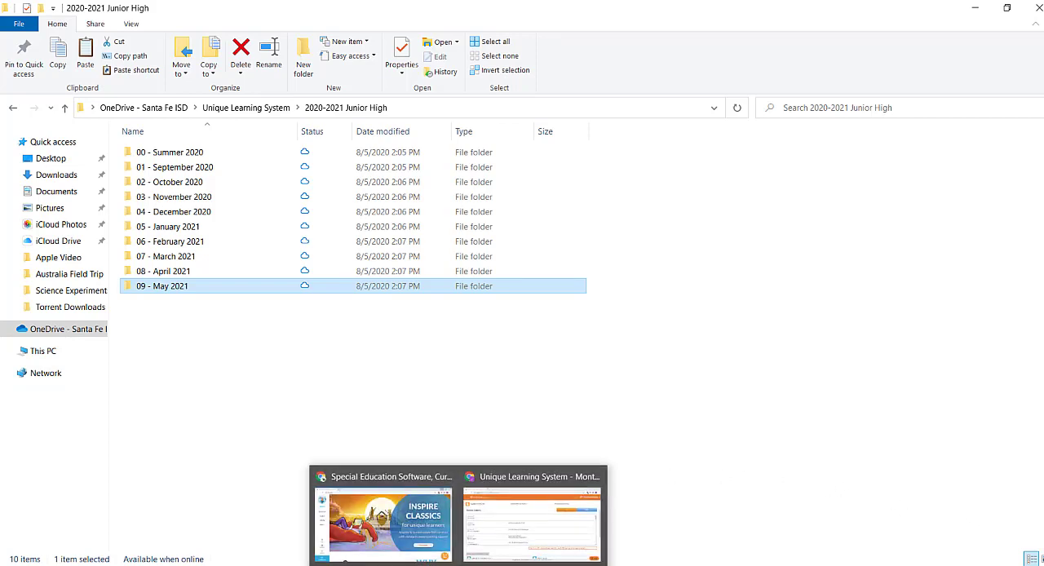
{"action": "left_click", "coordinate": [532, 516]}
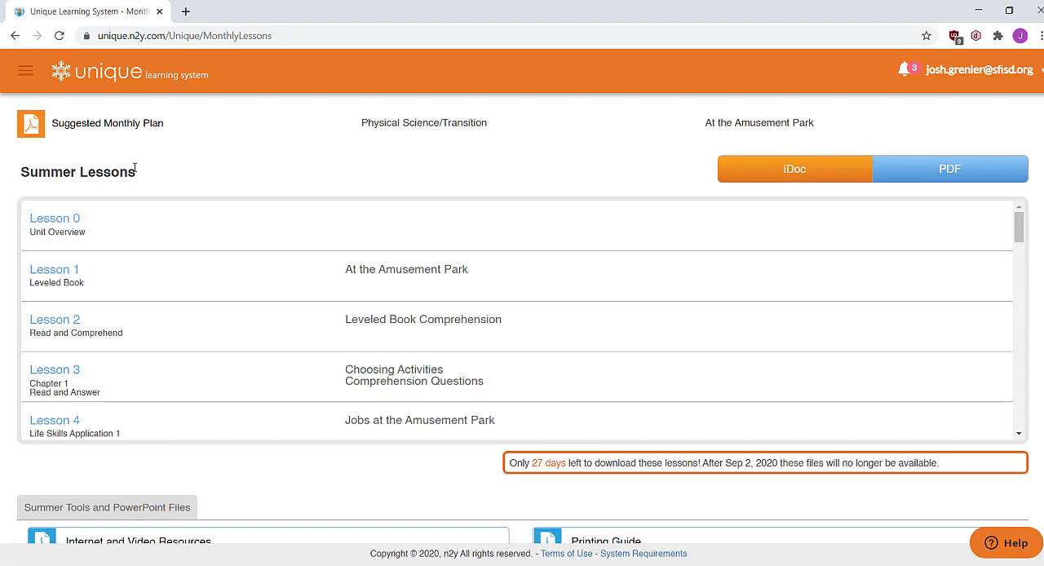
{"action": "scroll", "coordinate": [134, 168], "scroll_direction": "up", "scroll_amount": 2}
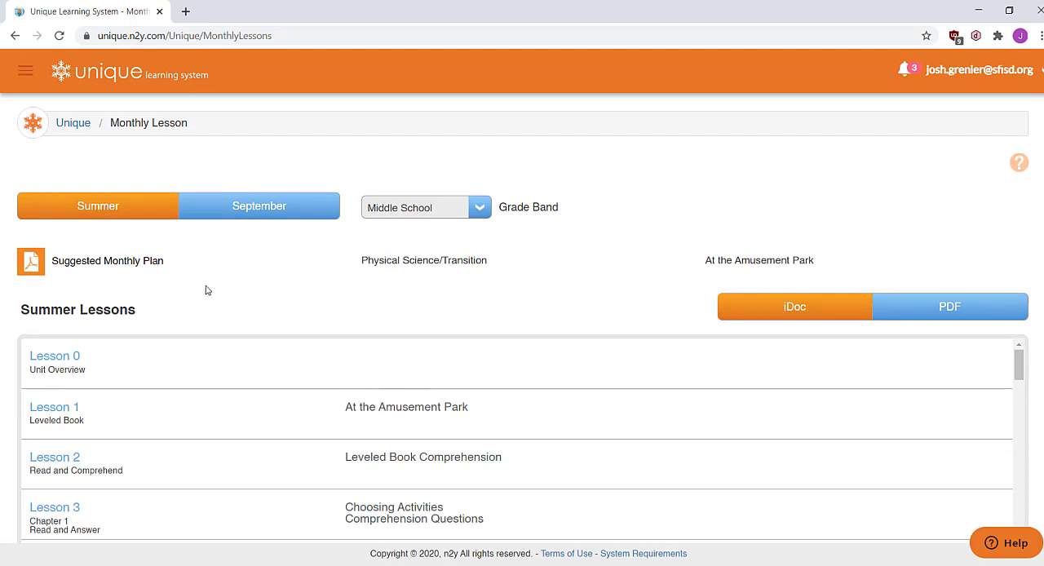
{"action": "scroll", "coordinate": [207, 291], "scroll_direction": "down", "scroll_amount": 1}
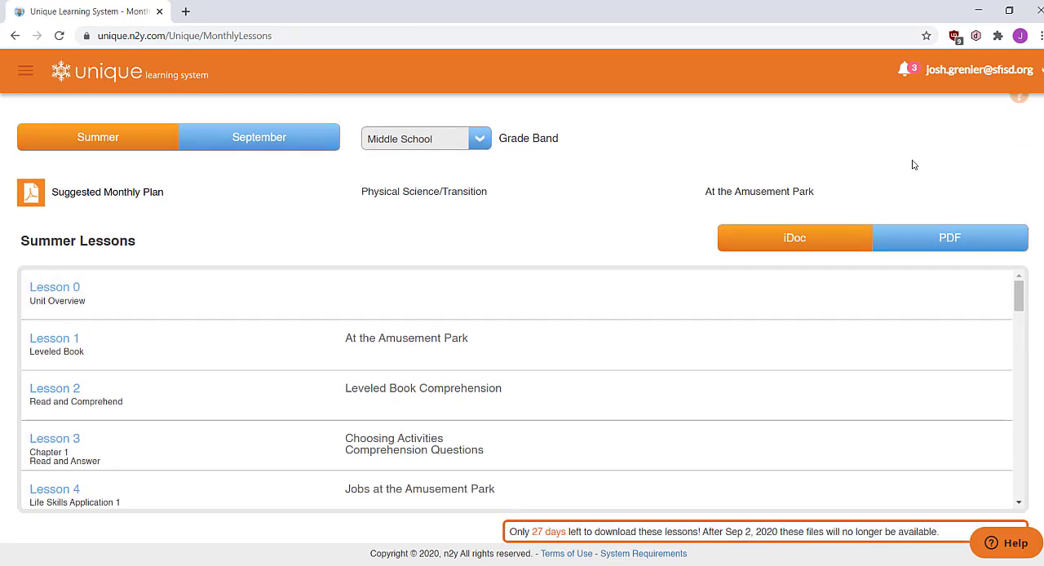
{"action": "left_click", "coordinate": [948, 237]}
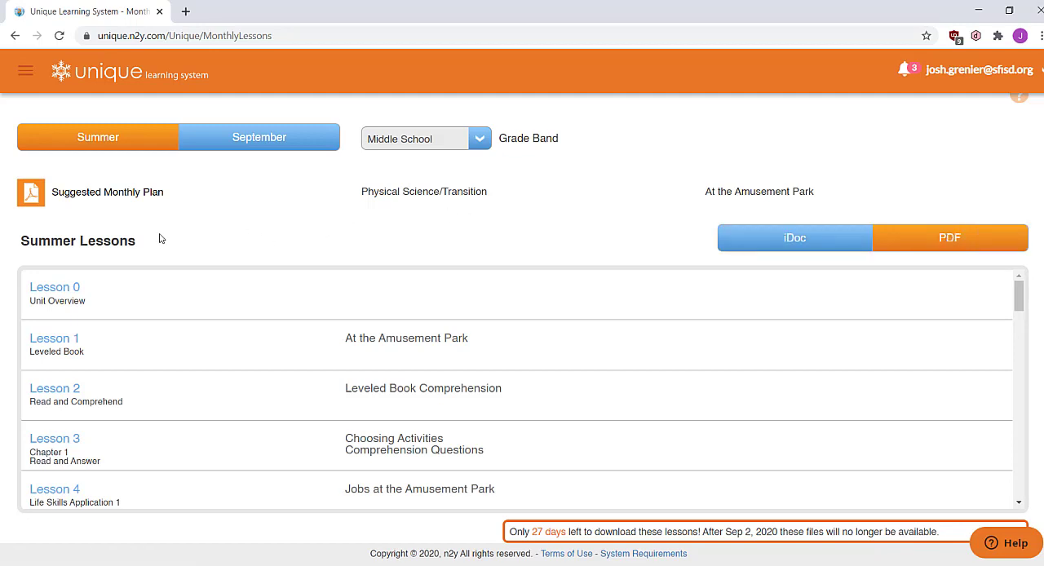
Go through the Summer lessons and tools, and download All Lesson Plans and Activities from Summer Lesson Plans
{"action": "scroll", "coordinate": [106, 290], "scroll_direction": "down", "scroll_amount": 2}
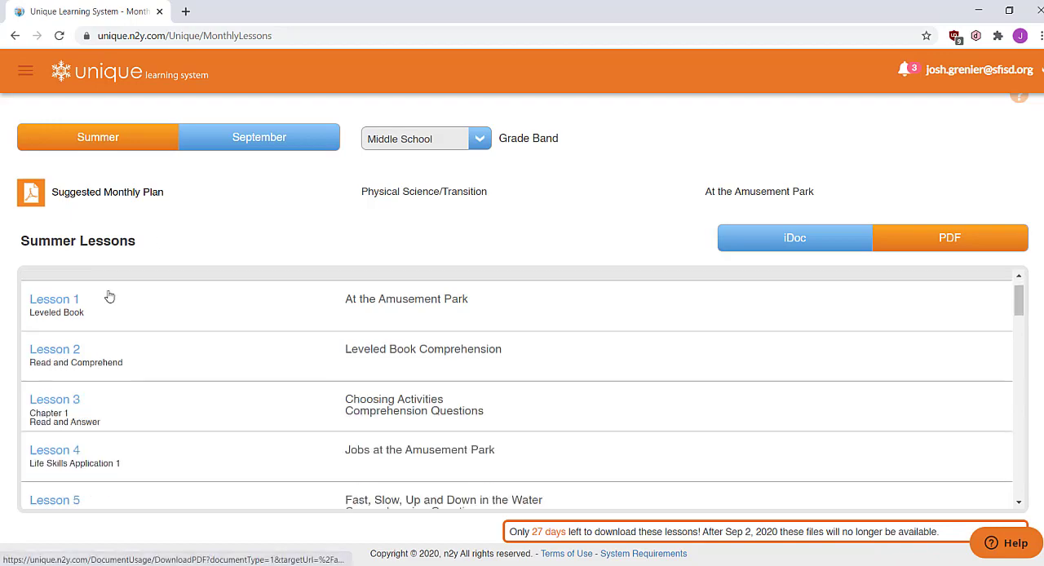
{"action": "scroll", "coordinate": [115, 316], "scroll_direction": "down", "scroll_amount": 13}
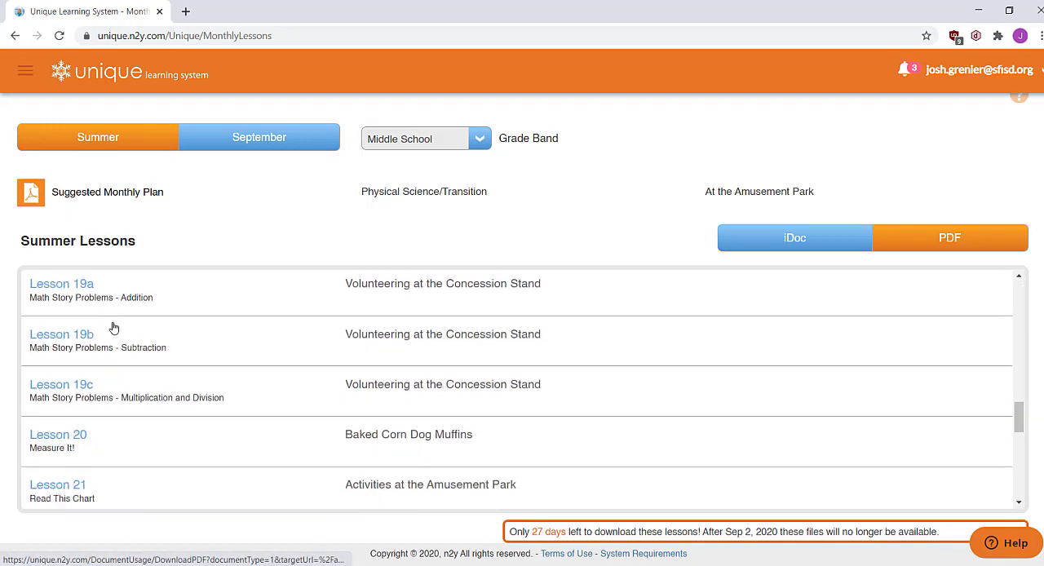
{"action": "scroll", "coordinate": [113, 327], "scroll_direction": "down", "scroll_amount": 3}
{"action": "scroll", "coordinate": [187, 522], "scroll_direction": "down", "scroll_amount": 2}
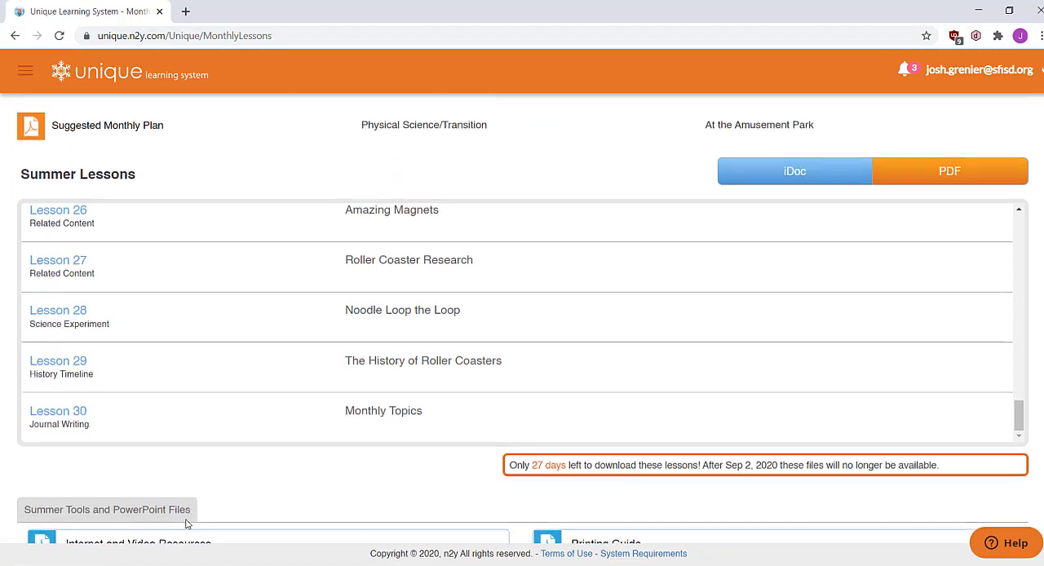
{"action": "scroll", "coordinate": [196, 510], "scroll_direction": "down", "scroll_amount": 2}
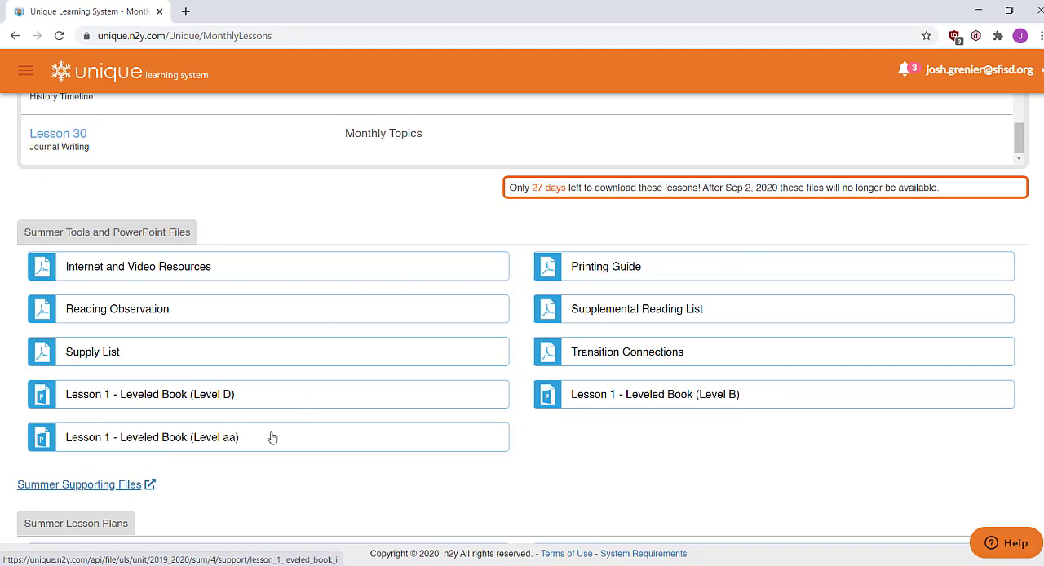
{"action": "scroll", "coordinate": [344, 428], "scroll_direction": "down", "scroll_amount": 1}
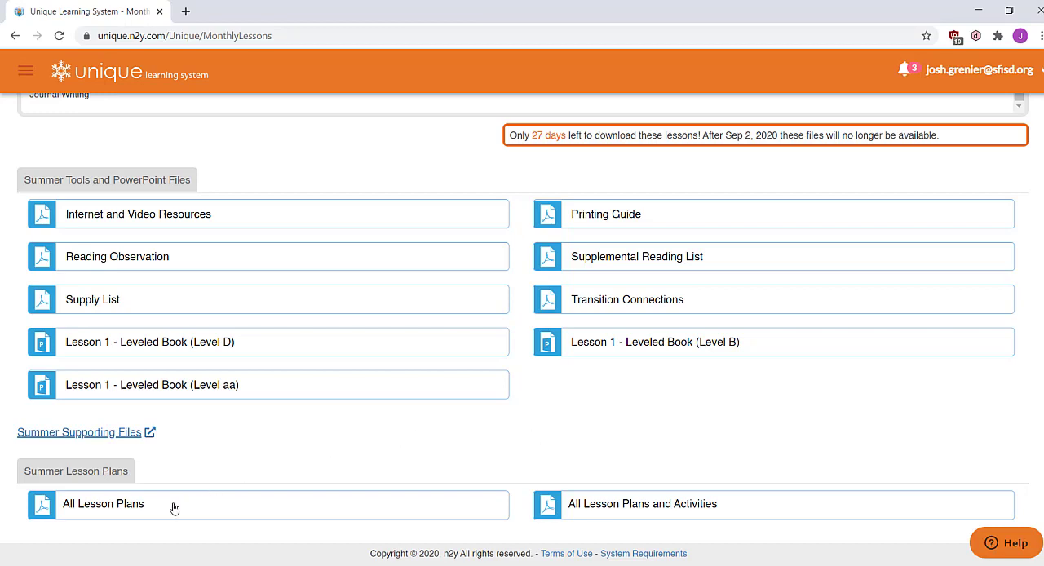
{"action": "left_click", "coordinate": [656, 506]}
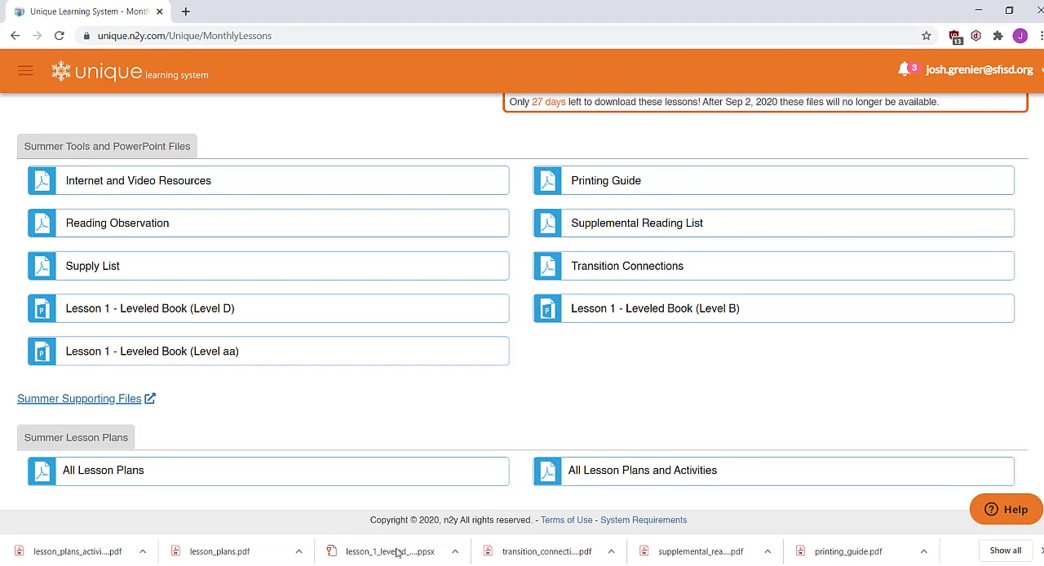
Switch to the Downloads folder in File Explorer and rename lesson_plans.pdf as "Summer lesson plans.pdf"
{"action": "mouse_move", "coordinate": [322, 565]}
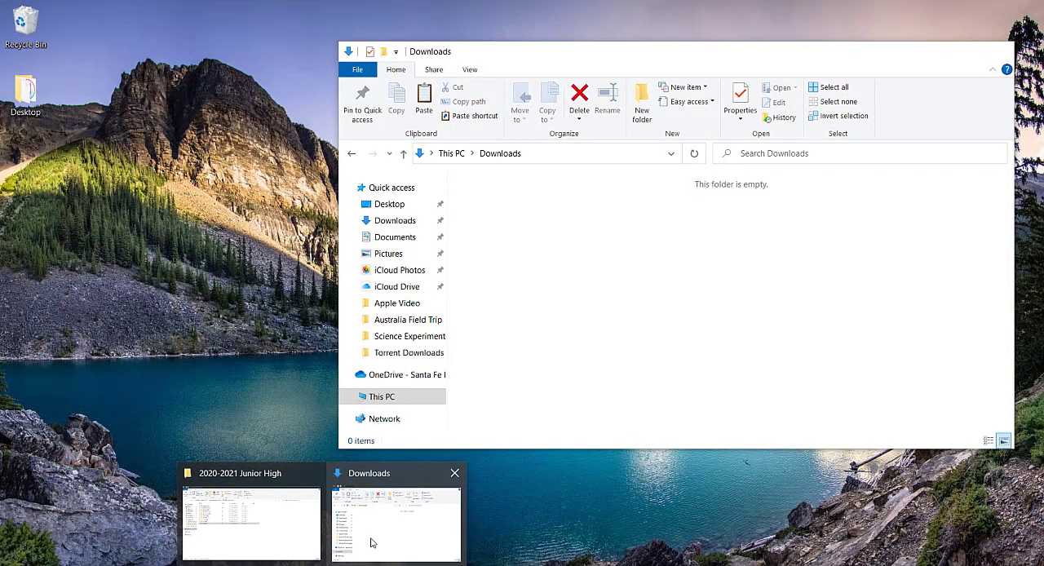
{"action": "left_click", "coordinate": [371, 542]}
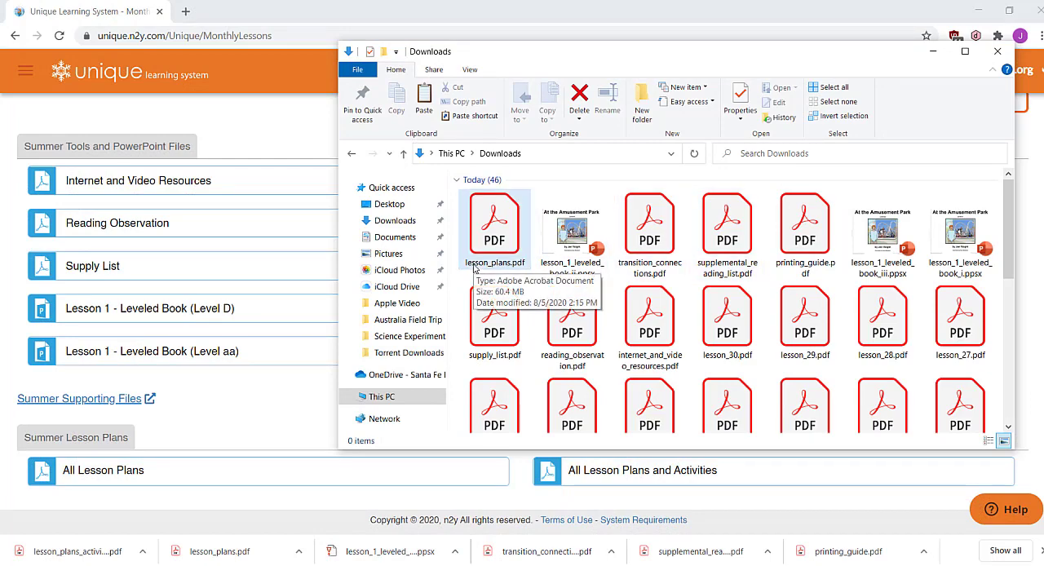
{"action": "left_click", "coordinate": [474, 269]}
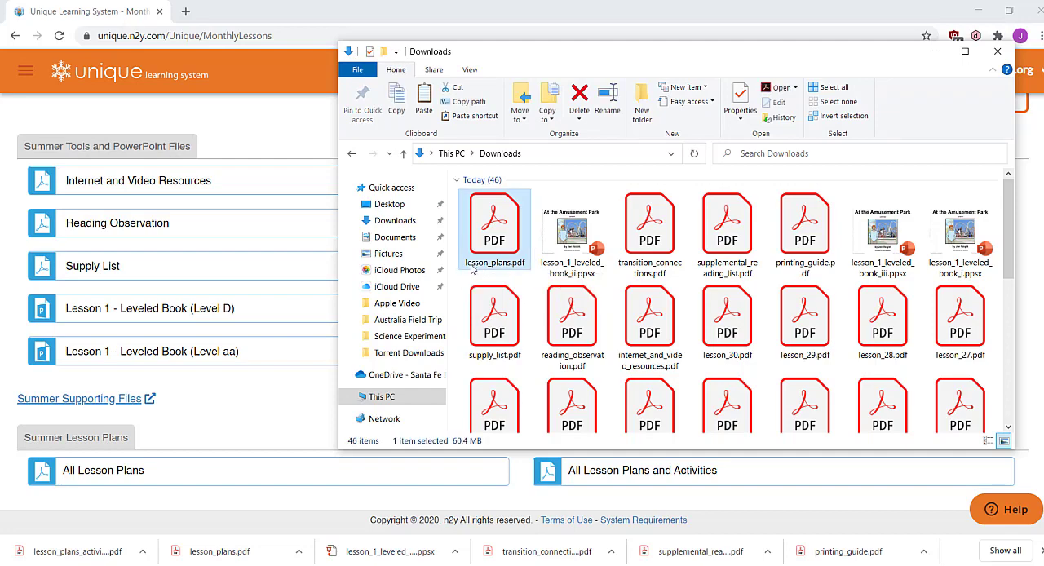
{"action": "left_click", "coordinate": [469, 269]}
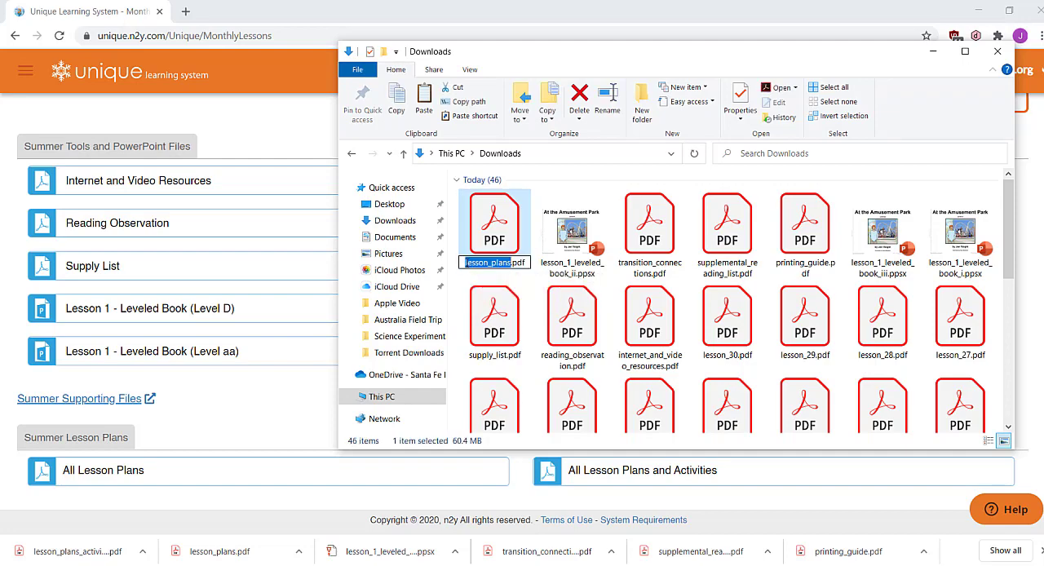
{"action": "left_click", "coordinate": [467, 263]}
{"action": "type", "text": "Summer"}
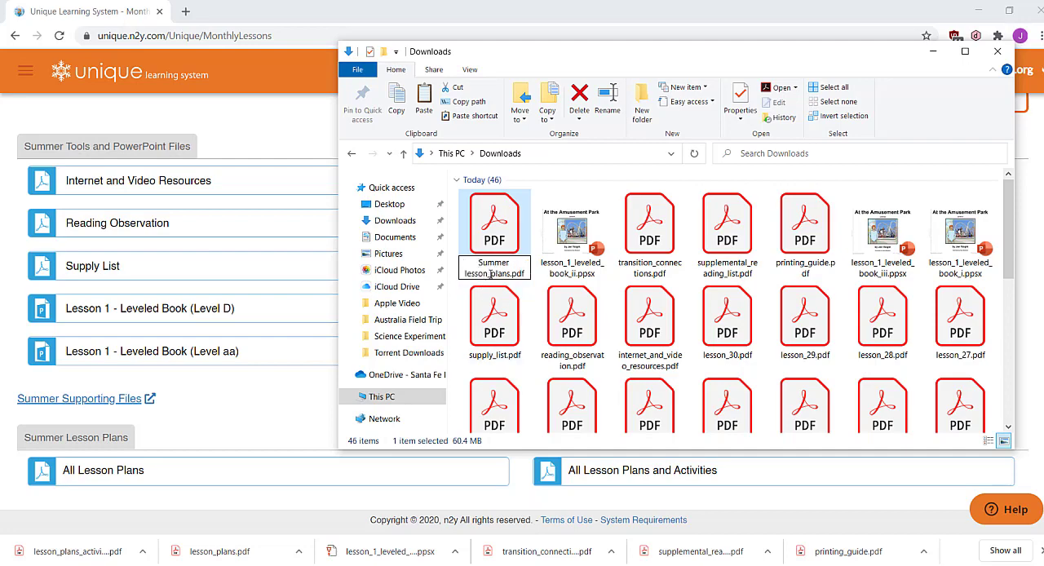
{"action": "key", "text": "BackSpace"}
{"action": "left_click", "coordinate": [612, 196]}
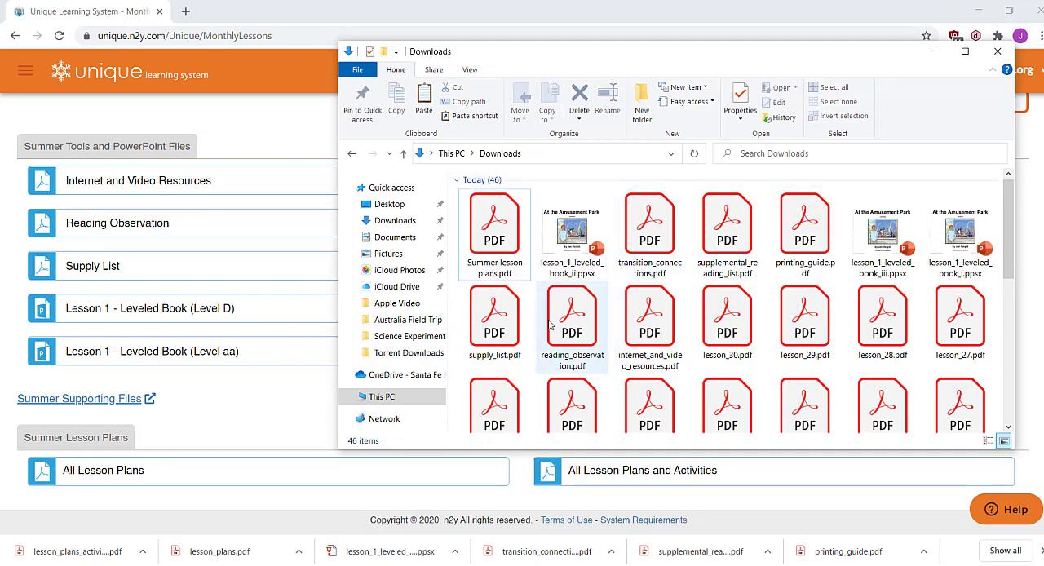
Rename lesson_plans_activities.pdf in Downloads as "Summer lesson plans activities.pdf"
{"action": "scroll", "coordinate": [912, 330], "scroll_direction": "down", "scroll_amount": 1}
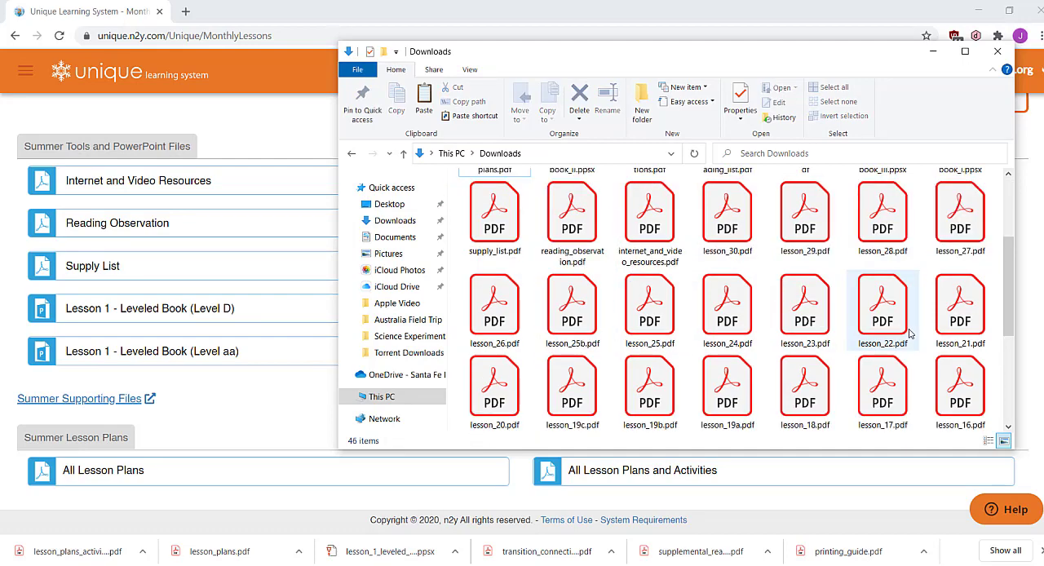
{"action": "scroll", "coordinate": [912, 333], "scroll_direction": "down", "scroll_amount": 3}
{"action": "left_click", "coordinate": [709, 418]}
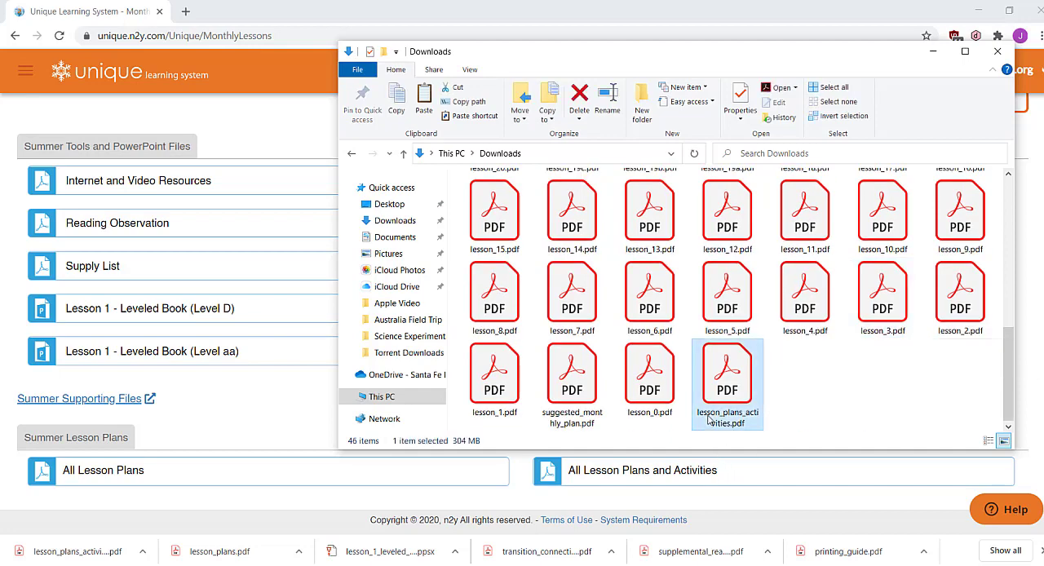
{"action": "left_click", "coordinate": [697, 417]}
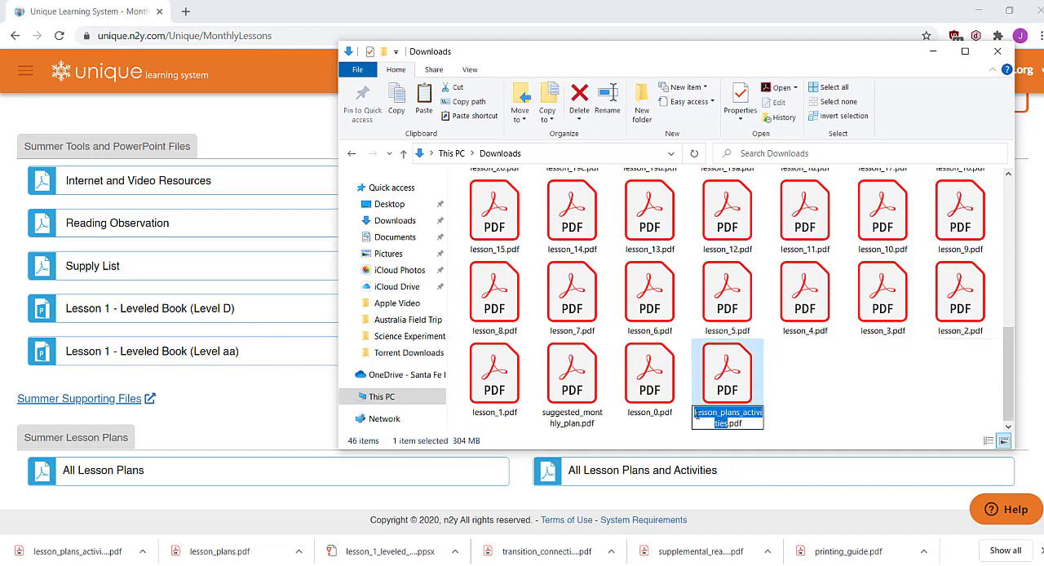
{"action": "left_click", "coordinate": [697, 415]}
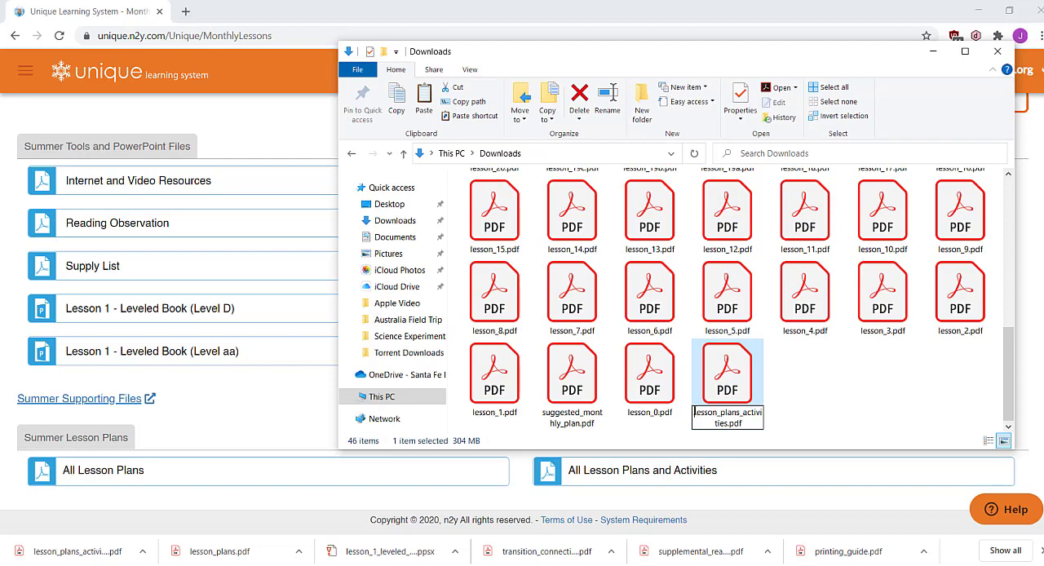
{"action": "type", "text": "Summer"}
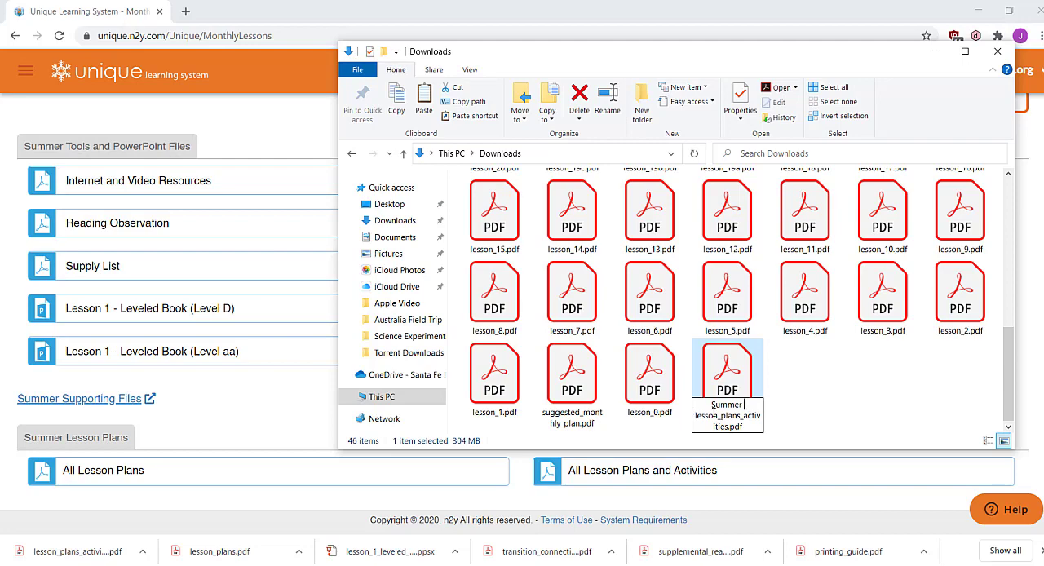
{"action": "left_click", "coordinate": [725, 416]}
{"action": "key", "text": "BackSpace"}
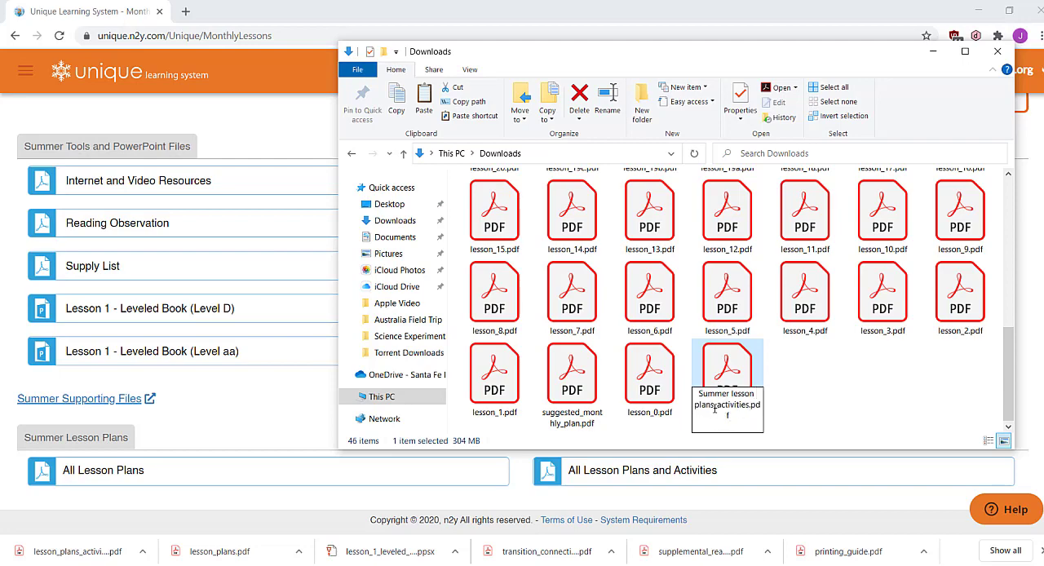
{"action": "left_click", "coordinate": [718, 405]}
{"action": "key", "text": "BackSpace"}
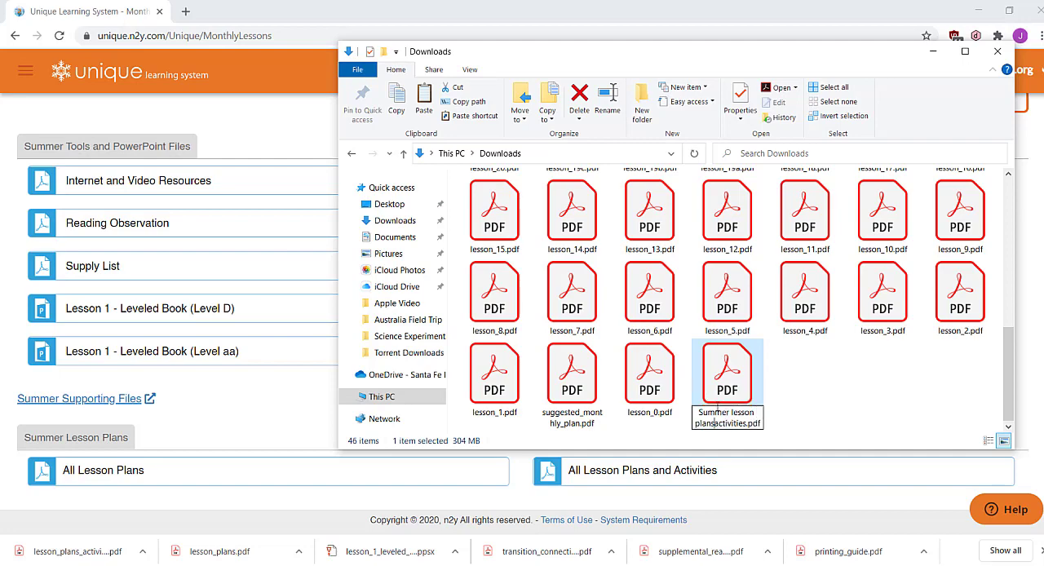
{"action": "key", "text": "Return"}
{"action": "left_click", "coordinate": [855, 383]}
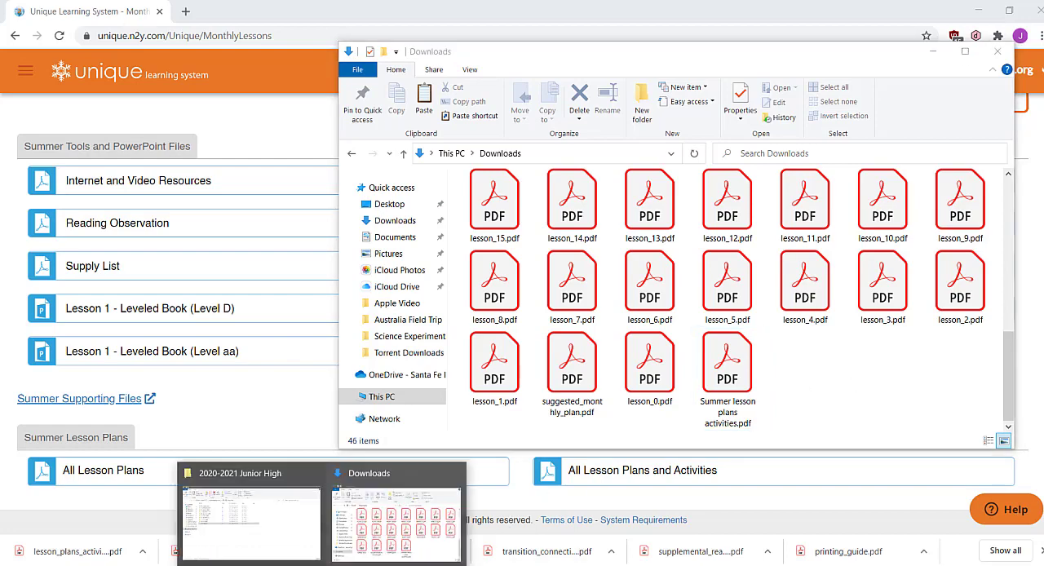
Open the 00 - Summer 2020 folder in 2020-2021 Junior High and move Summer lesson plans activities.pdf from Downloads into it
{"action": "left_click", "coordinate": [296, 552]}
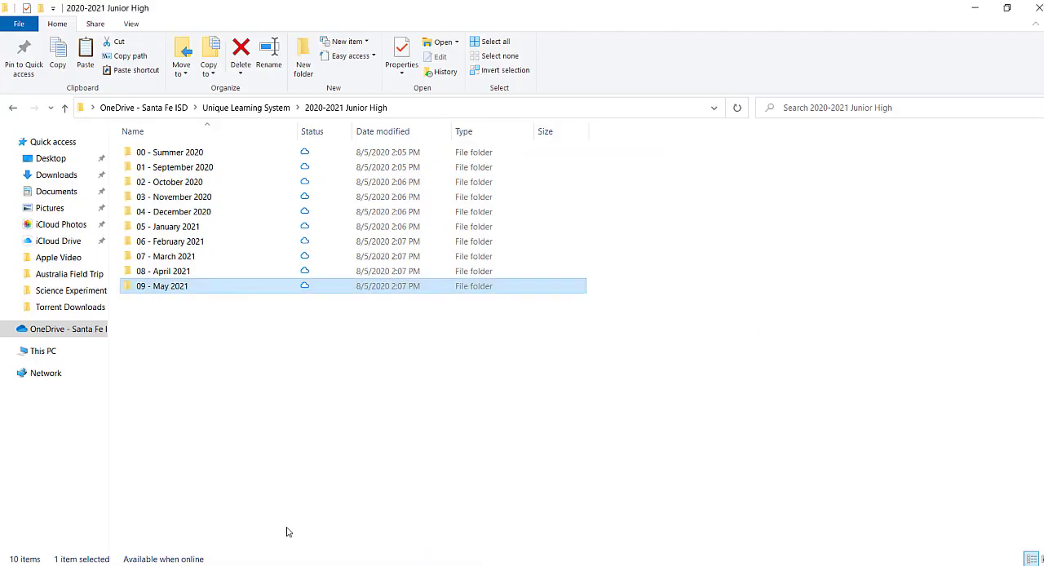
{"action": "double_click", "coordinate": [197, 153]}
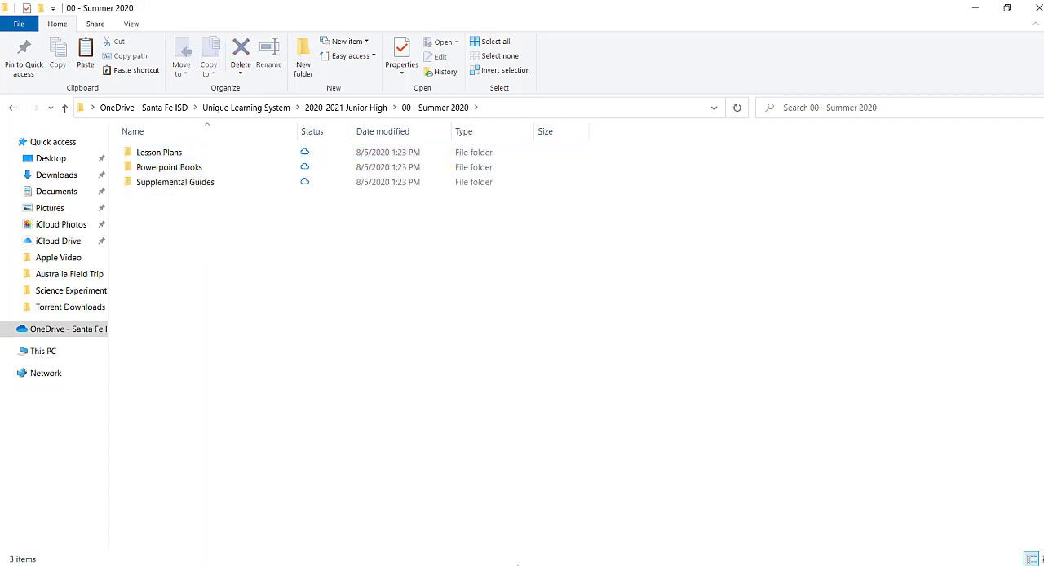
{"action": "mouse_move", "coordinate": [377, 563]}
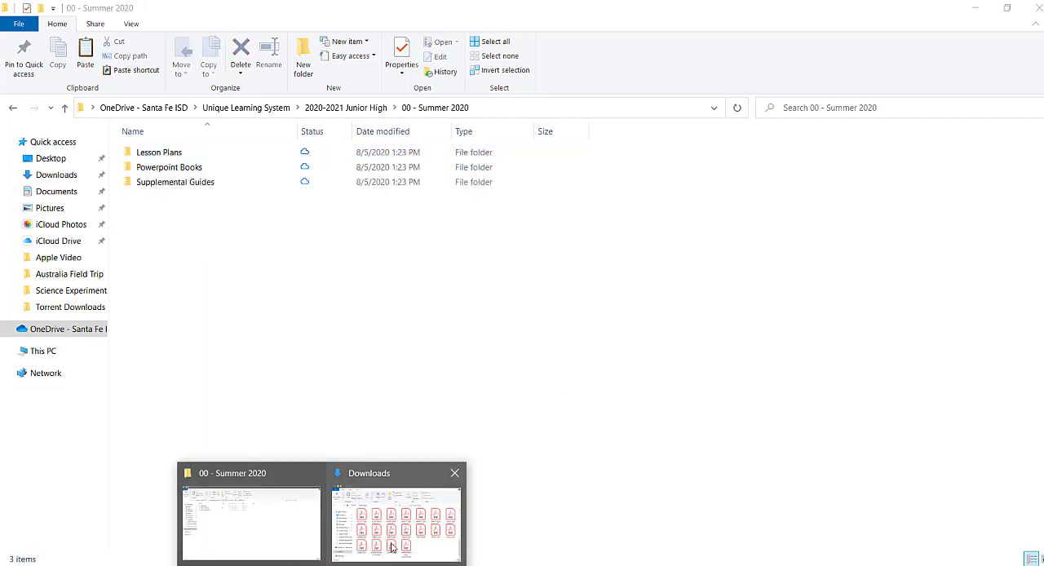
{"action": "left_click", "coordinate": [393, 547]}
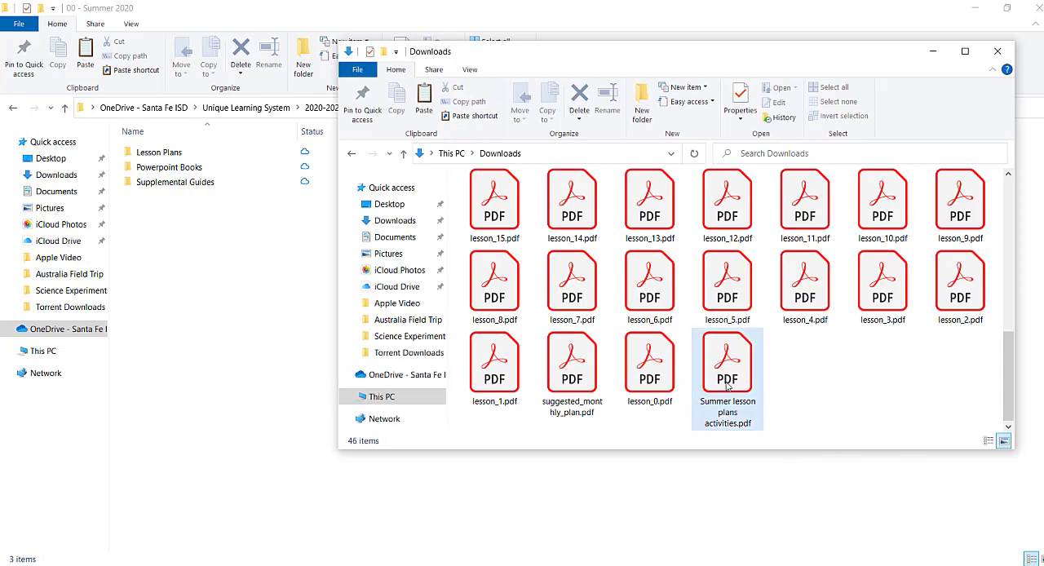
{"action": "mouse_move", "coordinate": [726, 385]}
{"action": "left_click_drag", "start_coordinate": [726, 385], "coordinate": [167, 396]}
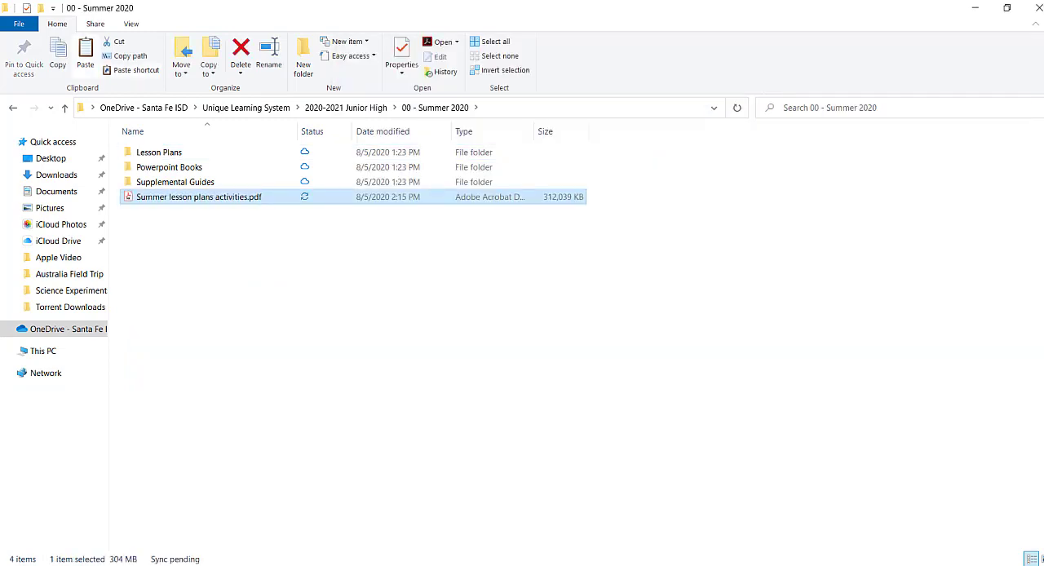
Move suggested_monthly_plan.pdf from Downloads into Supplemental Guides, and Summer lesson plans.pdf into 00 - Summer 2020
{"action": "left_click", "coordinate": [413, 531]}
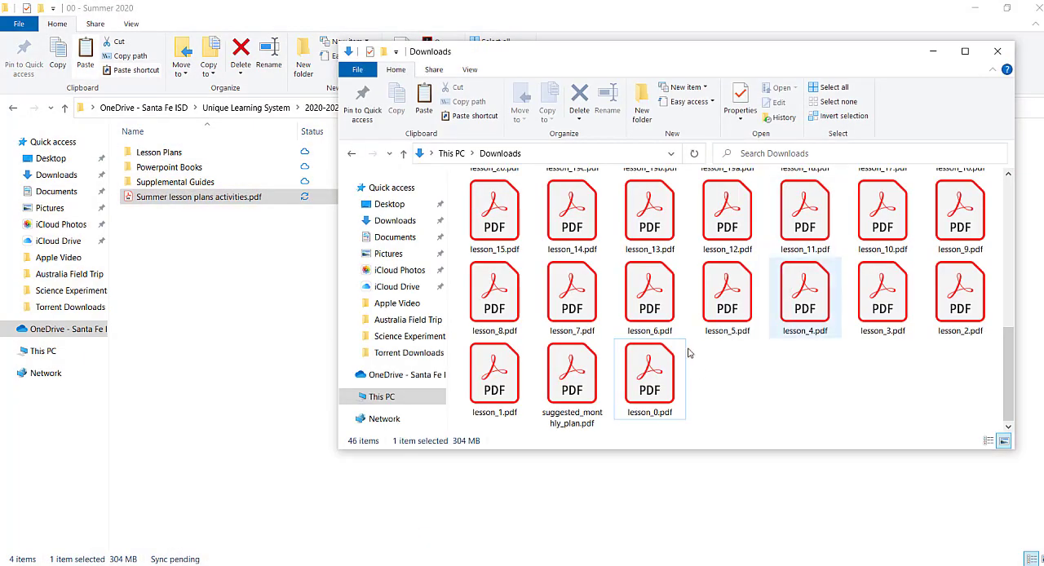
{"action": "left_click_drag", "start_coordinate": [576, 383], "coordinate": [203, 181]}
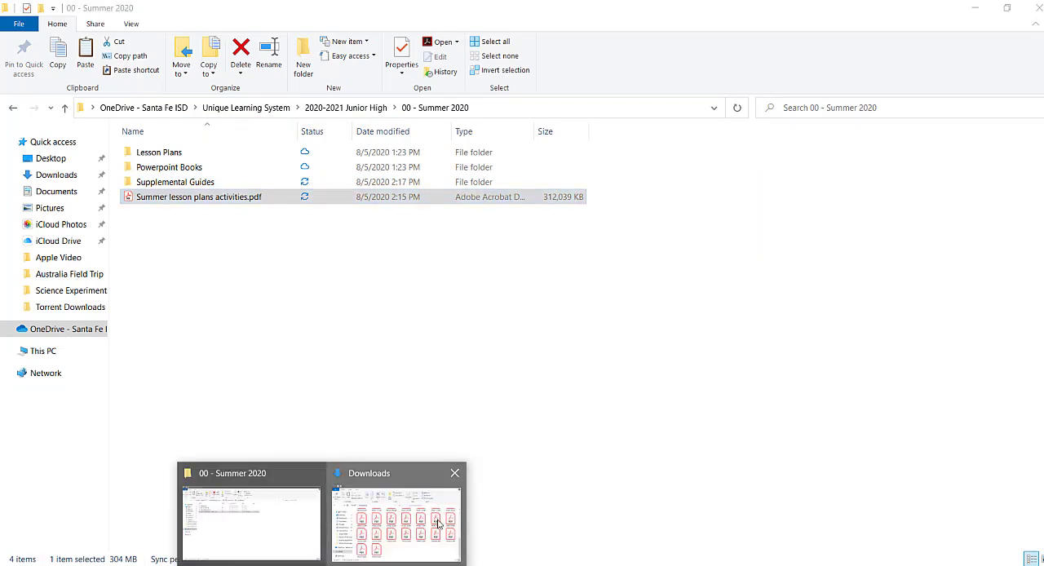
{"action": "left_click", "coordinate": [437, 522]}
{"action": "scroll", "coordinate": [737, 395], "scroll_direction": "up", "scroll_amount": 10}
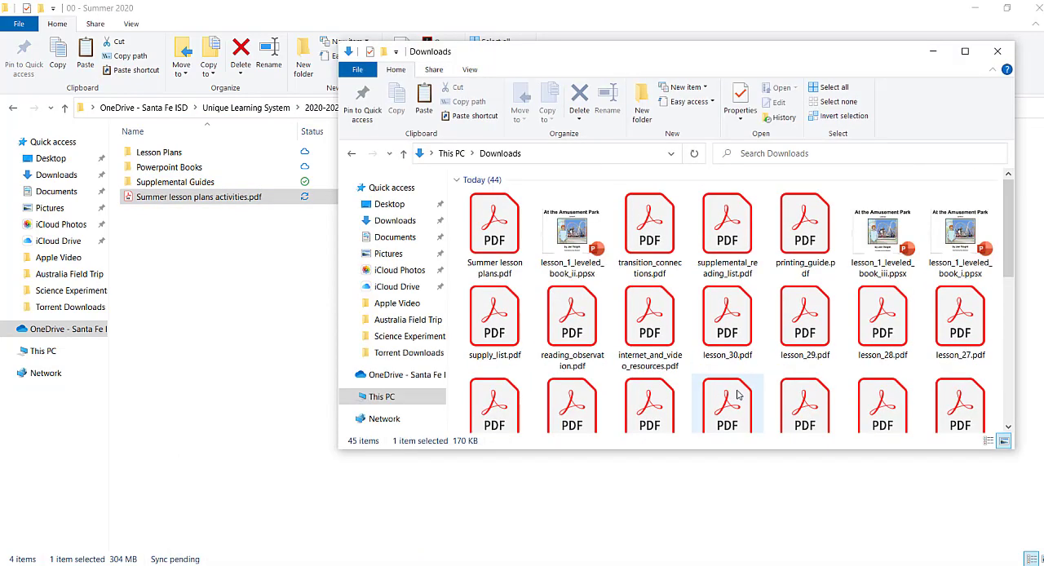
{"action": "left_click", "coordinate": [493, 244]}
{"action": "left_click_drag", "start_coordinate": [493, 243], "coordinate": [165, 301]}
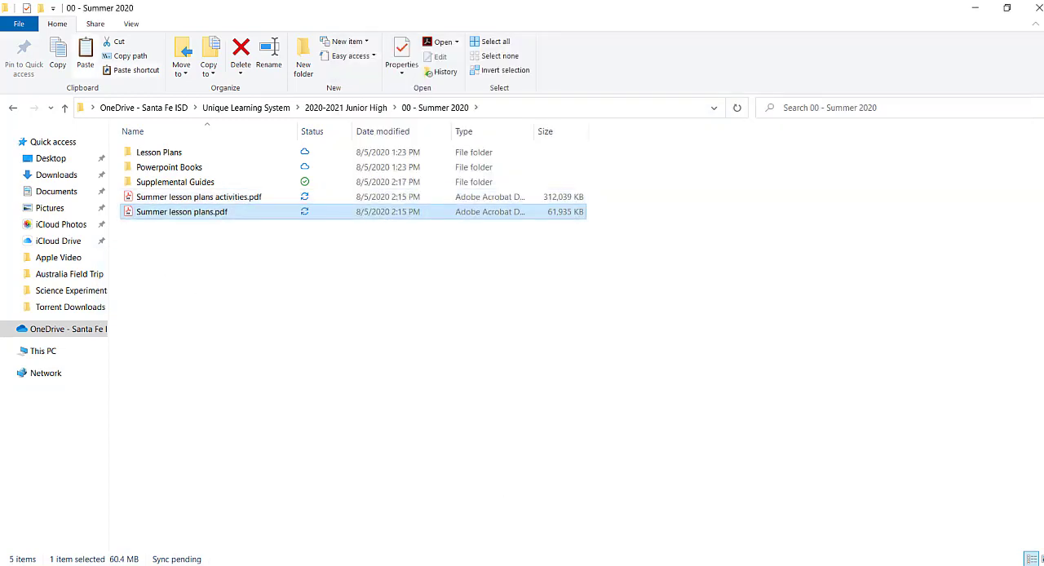
Move lesson_1_leveled_book_i.ppsx, lesson_1_leveled_book_ii.ppsx and lesson_1_leveled_book_iii.ppsx from Downloads into the Powerpoint Books folder of 00 - Summer 2020
{"action": "mouse_move", "coordinate": [324, 563]}
{"action": "left_click", "coordinate": [420, 542]}
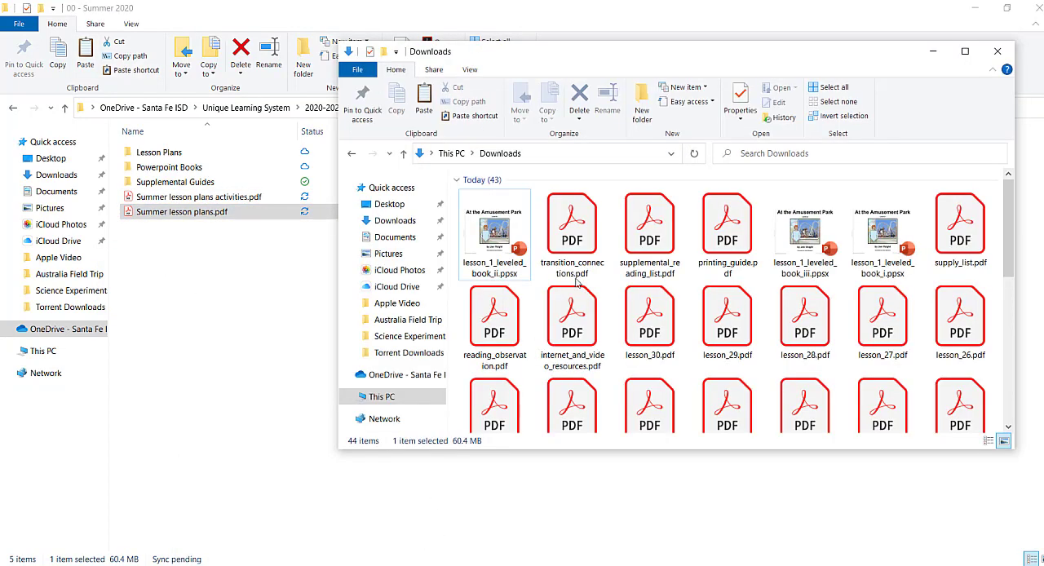
{"action": "left_click", "coordinate": [895, 234]}
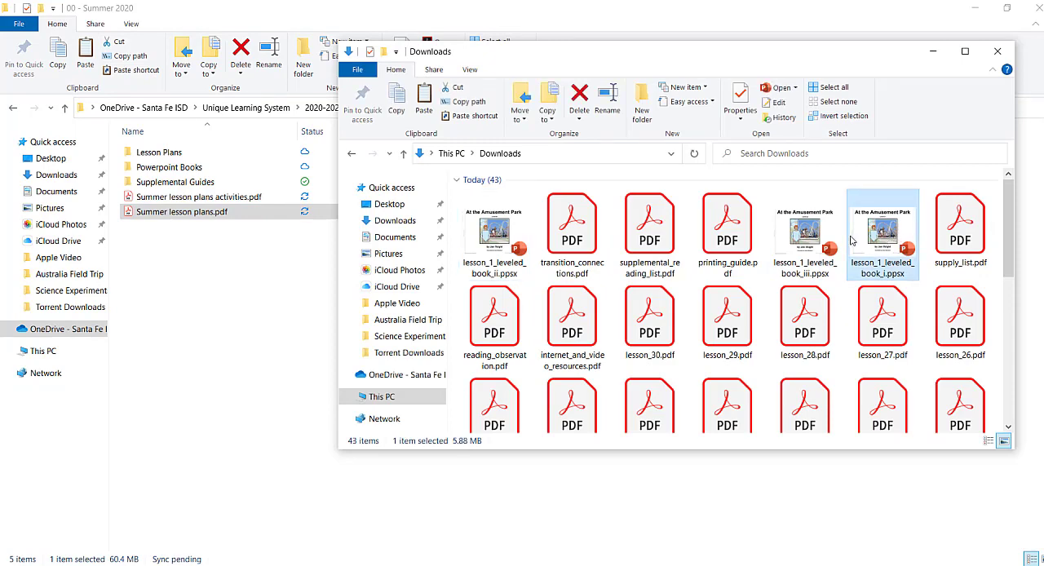
{"action": "left_click", "coordinate": [805, 235], "text": "ctrl"}
{"action": "left_click_drag", "start_coordinate": [805, 236], "coordinate": [190, 168]}
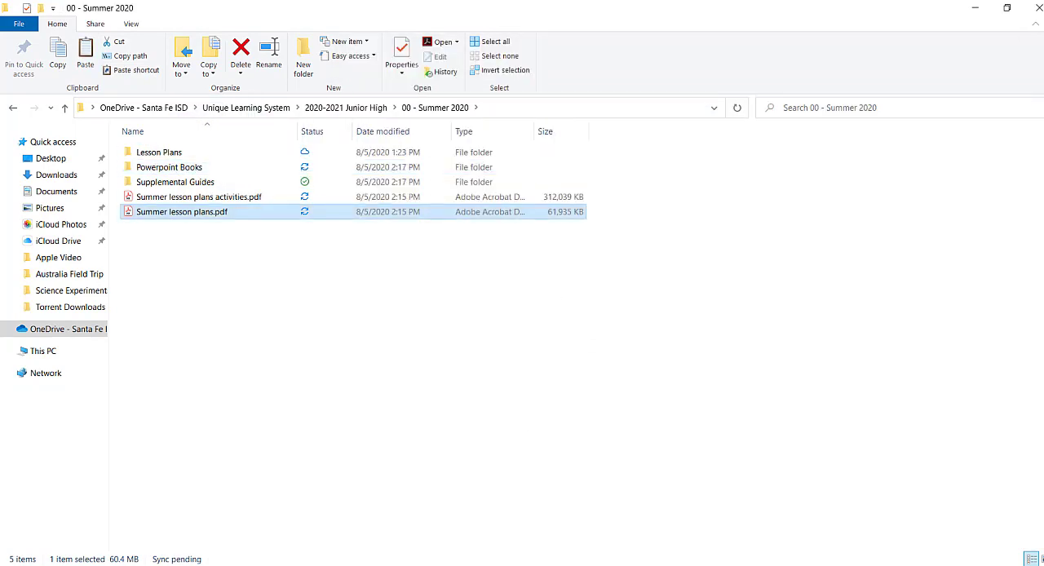
{"action": "left_click", "coordinate": [377, 527]}
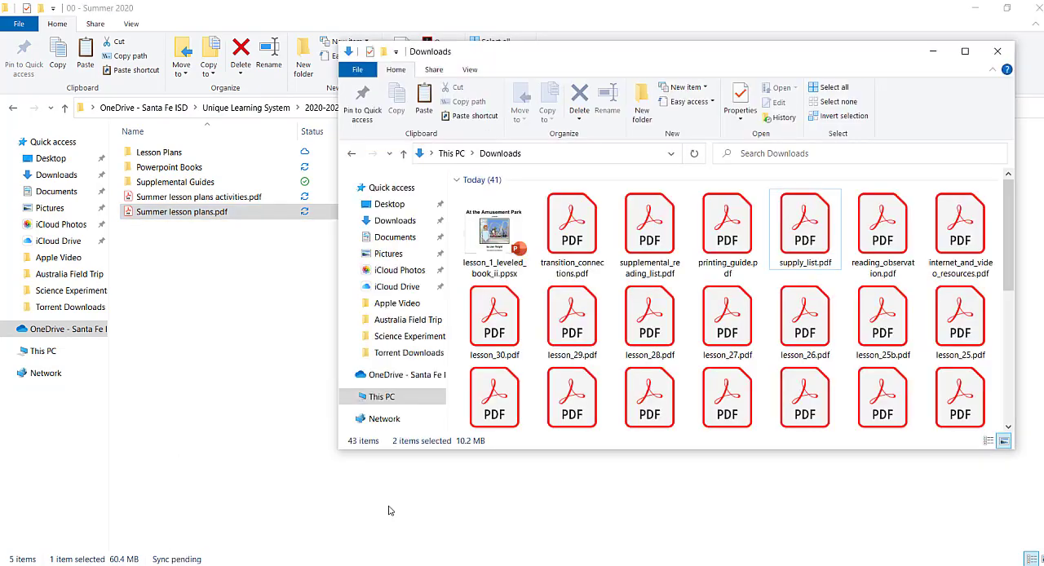
{"action": "left_click", "coordinate": [496, 243]}
{"action": "left_click_drag", "start_coordinate": [496, 243], "coordinate": [198, 168]}
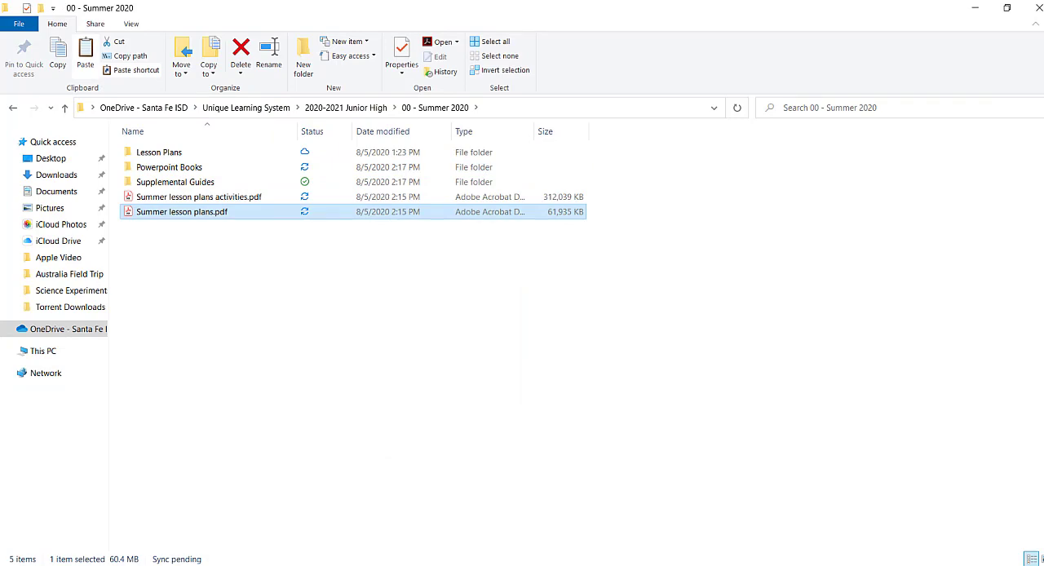
Move the six PDFs from transition_connections.pdf through internet_and_video_resources.pdf in Downloads into the Supplemental Guides folder of 00 - Summer 2020
{"action": "left_click", "coordinate": [392, 539]}
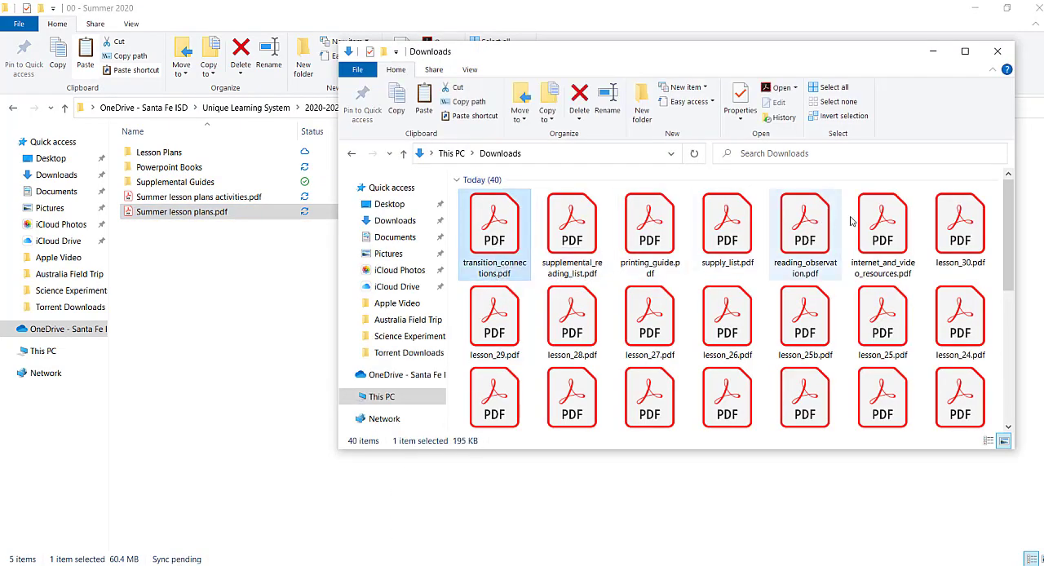
{"action": "left_click", "coordinate": [883, 218], "text": "shift"}
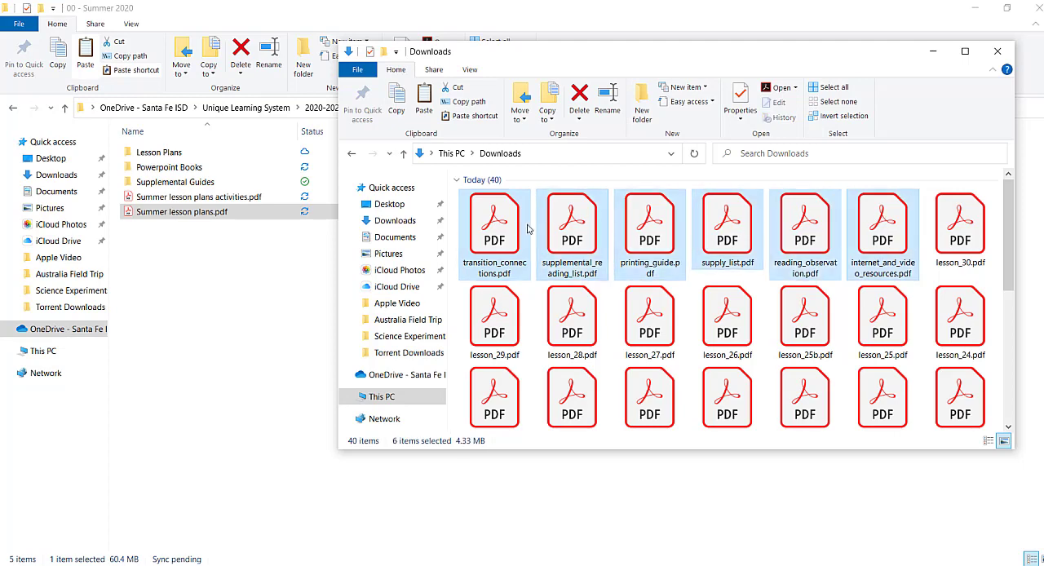
{"action": "left_click_drag", "start_coordinate": [492, 232], "coordinate": [203, 181]}
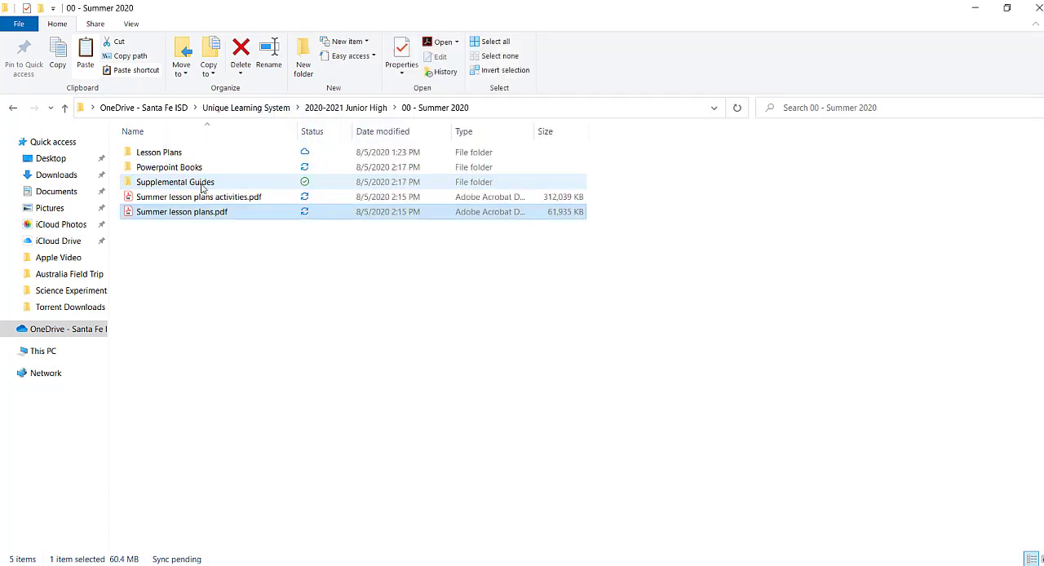
Move all the lesson PDFs, lesson_0.pdf through lesson_30.pdf, from Downloads into the Lesson Plans folder of 00 - Summer 2020
{"action": "mouse_move", "coordinate": [362, 561]}
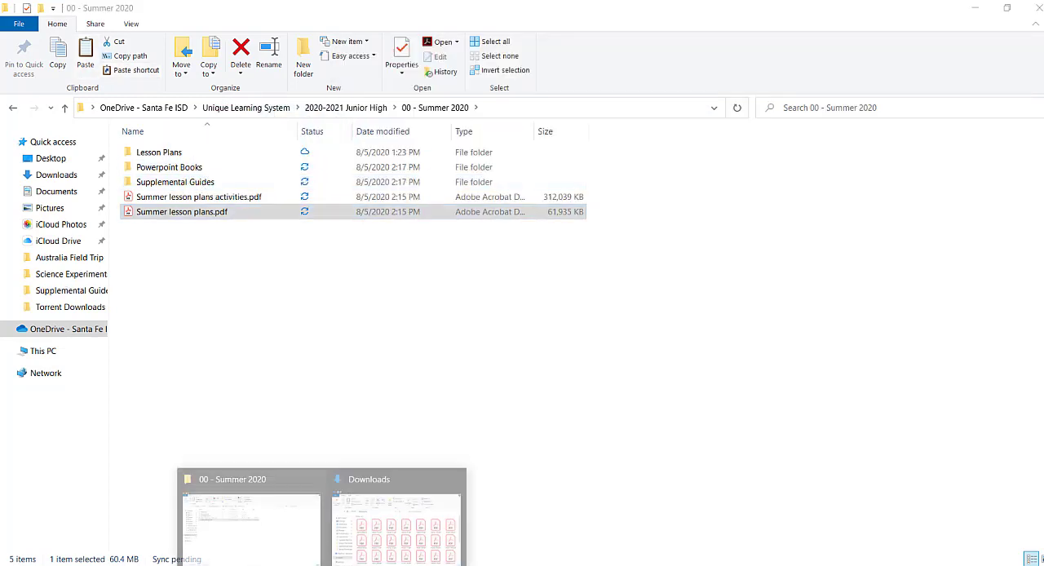
{"action": "left_click", "coordinate": [380, 522]}
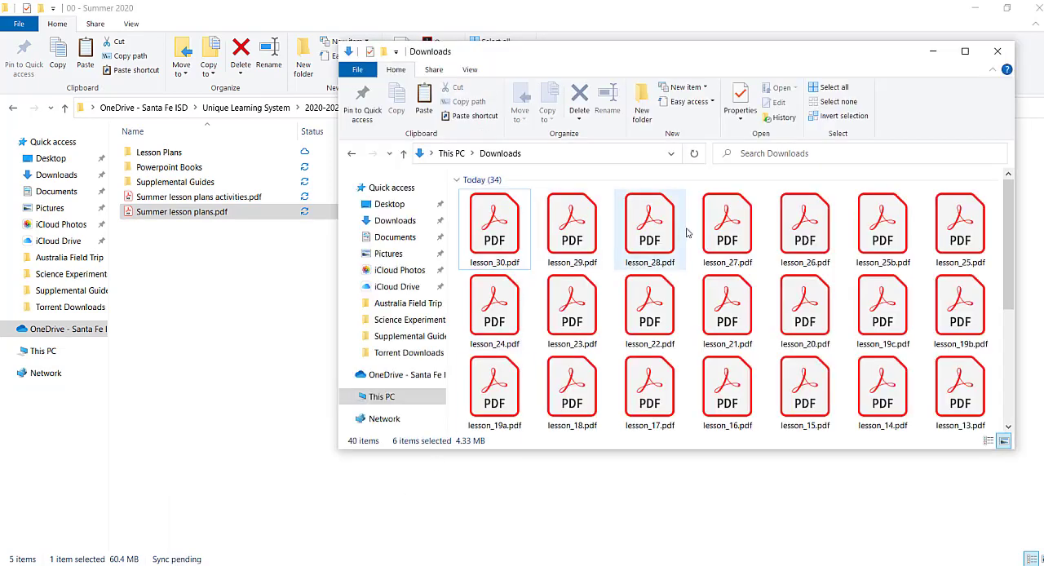
{"action": "scroll", "coordinate": [912, 363], "scroll_direction": "down", "scroll_amount": 1}
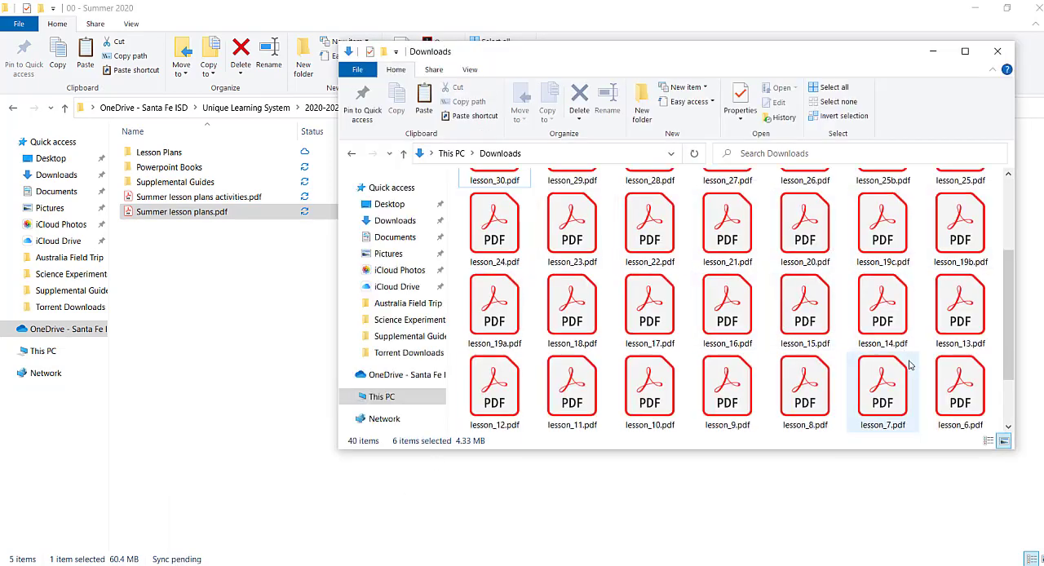
{"action": "scroll", "coordinate": [910, 361], "scroll_direction": "down", "scroll_amount": 1}
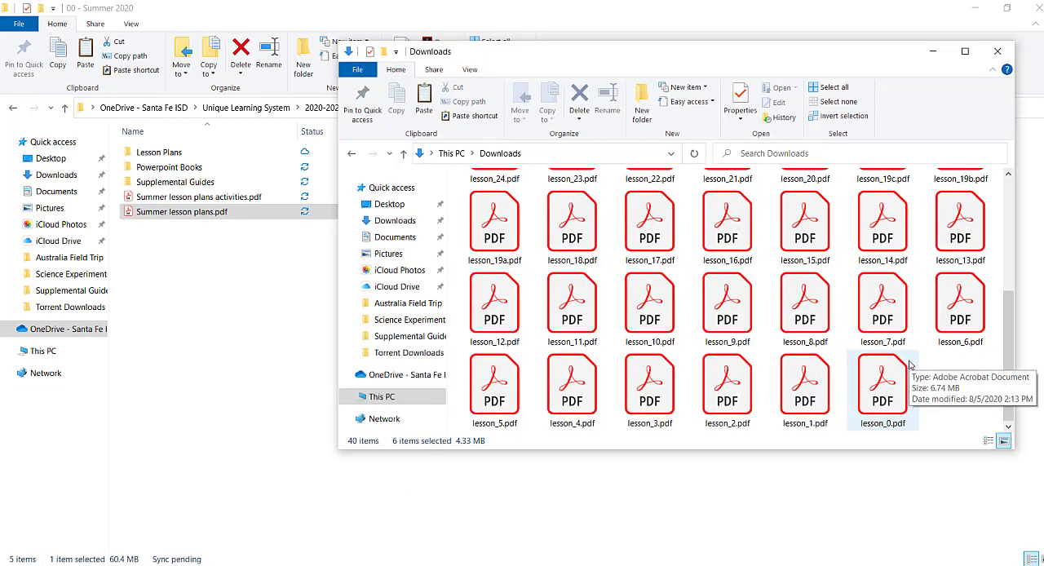
{"action": "left_click", "coordinate": [874, 397]}
{"action": "scroll", "coordinate": [868, 408], "scroll_direction": "up", "scroll_amount": 3}
{"action": "left_click", "coordinate": [491, 229], "text": "shift"}
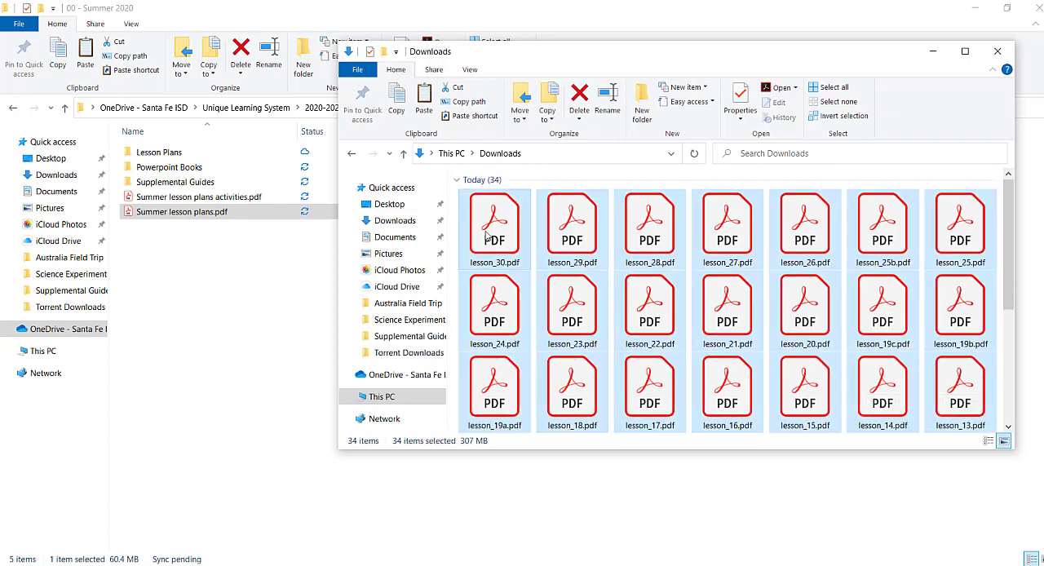
{"action": "left_click_drag", "start_coordinate": [491, 228], "coordinate": [171, 155]}
{"action": "left_click", "coordinate": [345, 394]}
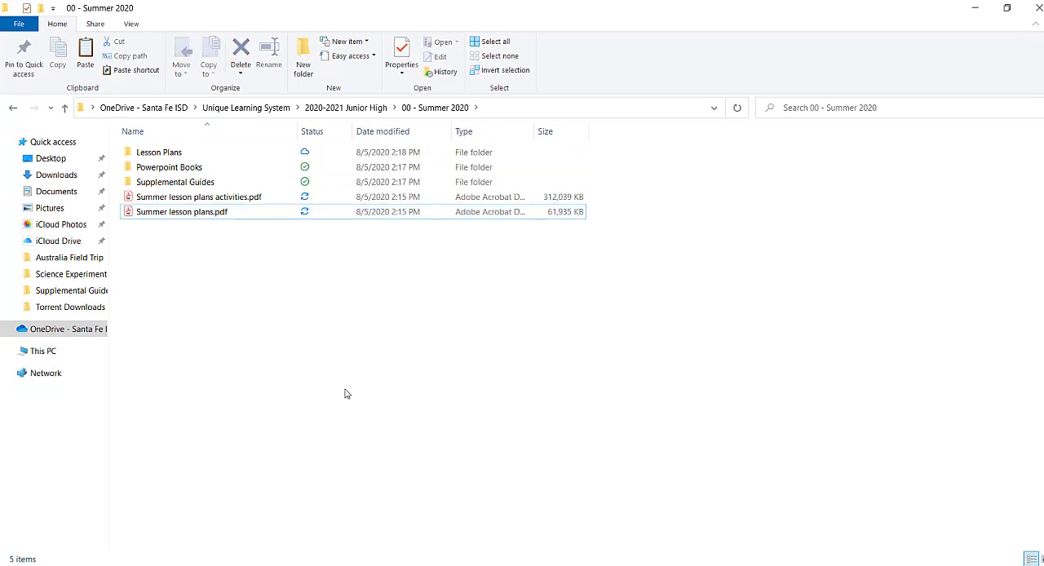
Check the contents of the Lesson Plans, Powerpoint Books and Supplemental Guides folders, and the main level of 00 - Summer 2020
{"action": "double_click", "coordinate": [159, 153]}
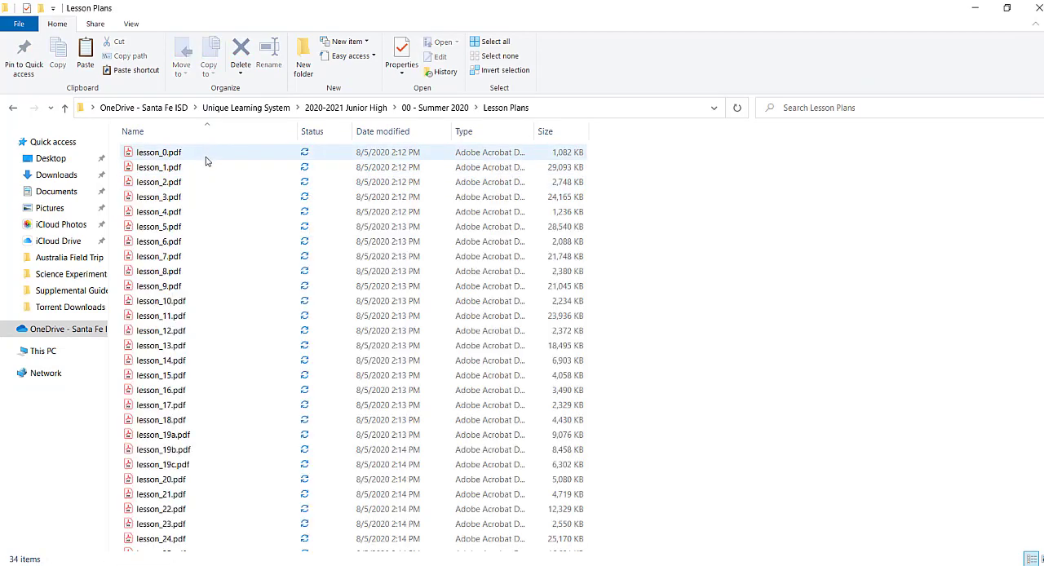
{"action": "scroll", "coordinate": [208, 245], "scroll_direction": "down", "scroll_amount": 2}
{"action": "scroll", "coordinate": [224, 388], "scroll_direction": "up", "scroll_amount": 2}
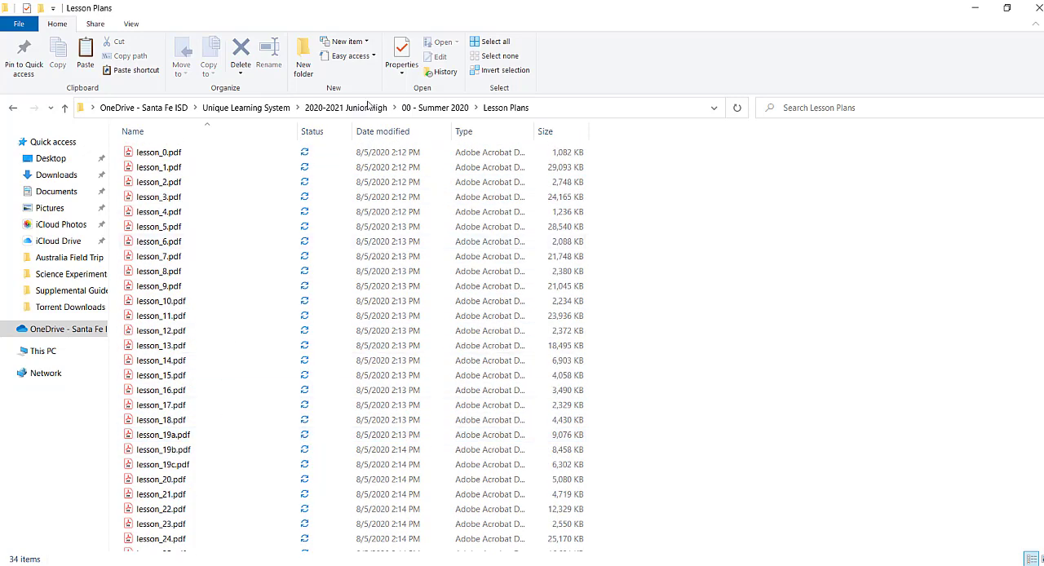
{"action": "left_click", "coordinate": [412, 108]}
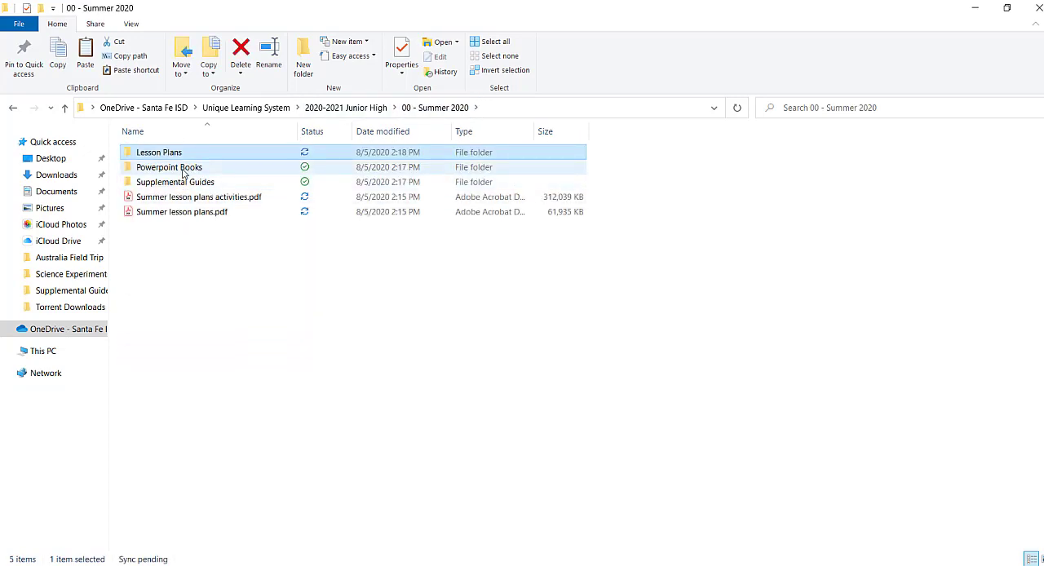
{"action": "double_click", "coordinate": [184, 168]}
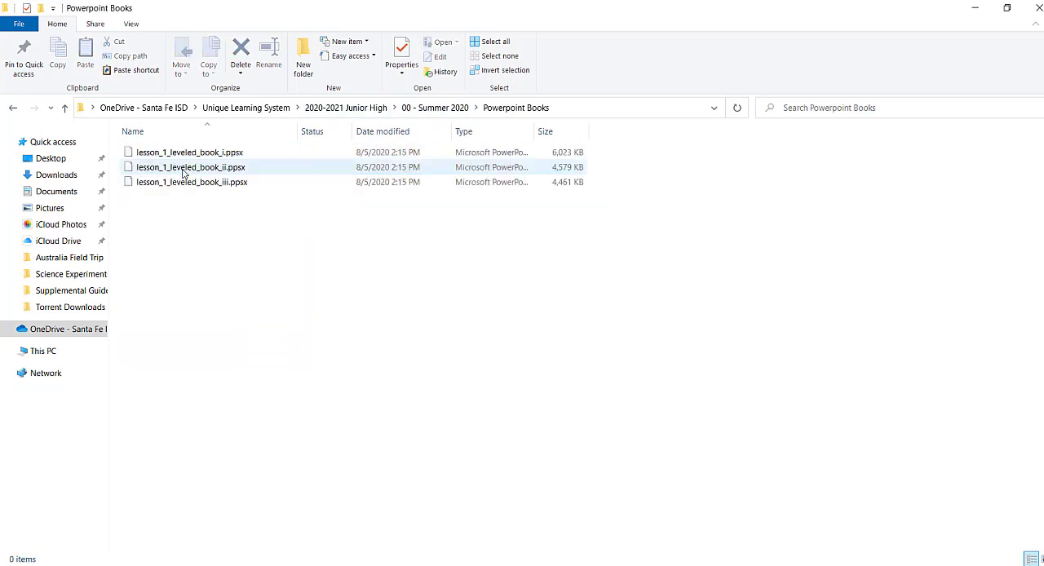
{"action": "left_click", "coordinate": [418, 108]}
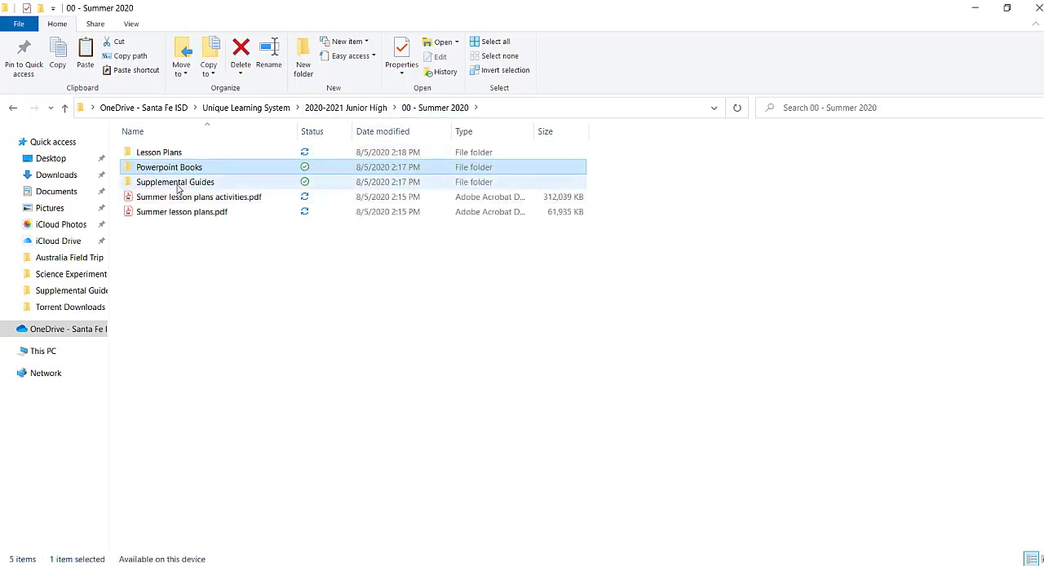
{"action": "double_click", "coordinate": [178, 182]}
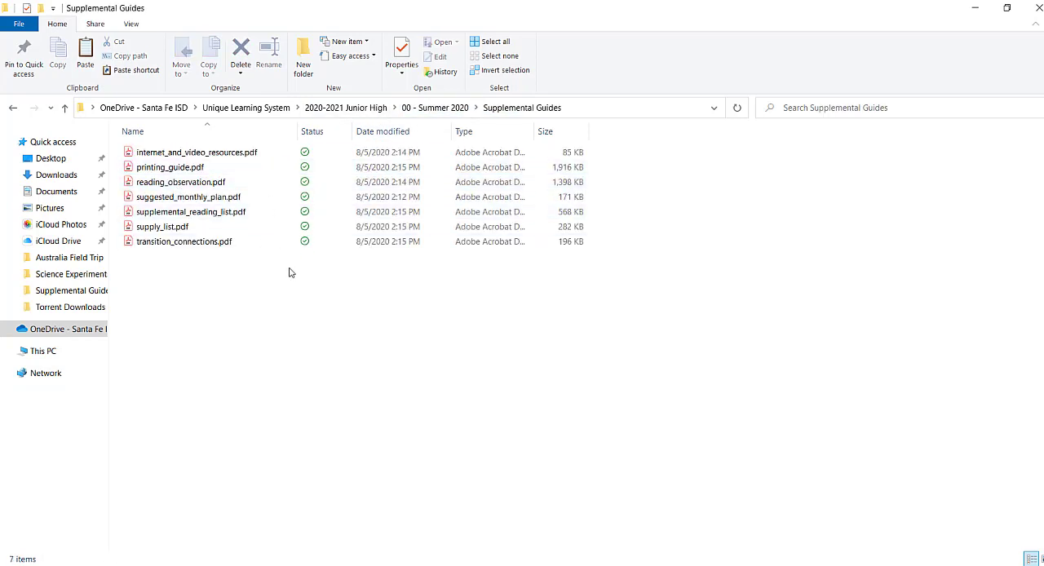
{"action": "left_click", "coordinate": [346, 107]}
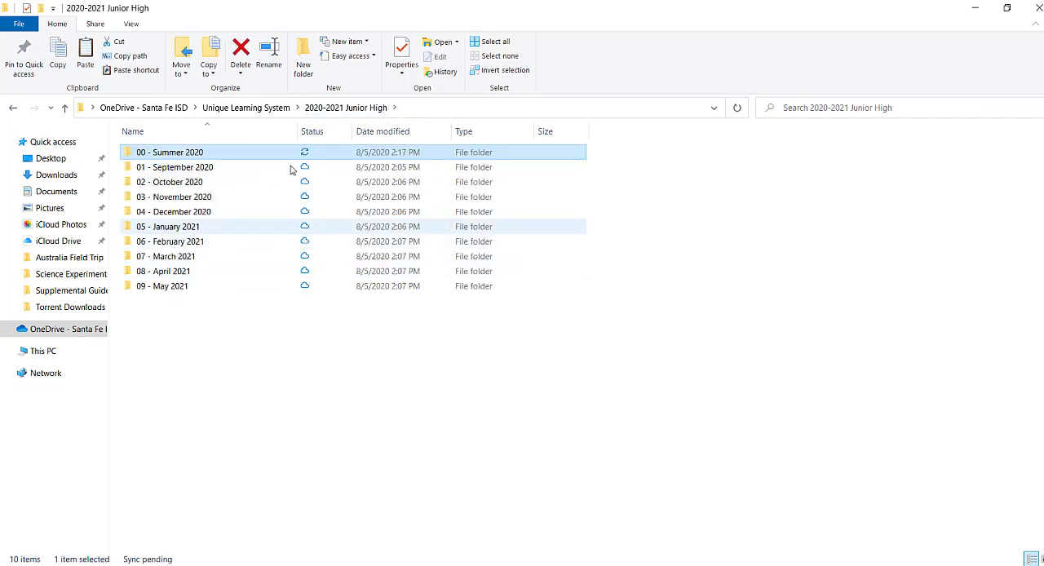
{"action": "double_click", "coordinate": [191, 158]}
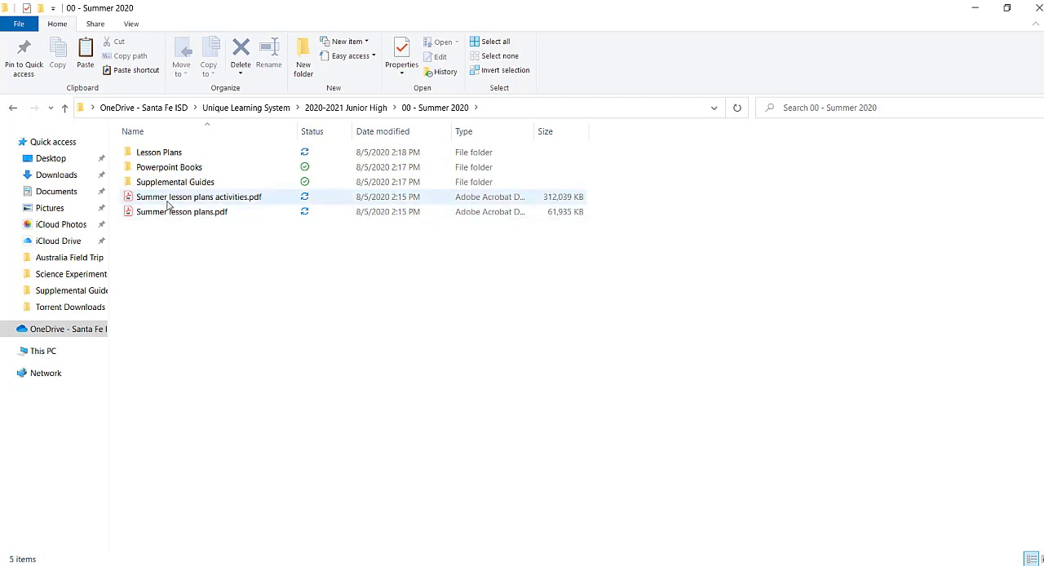
{"action": "mouse_move", "coordinate": [168, 199]}
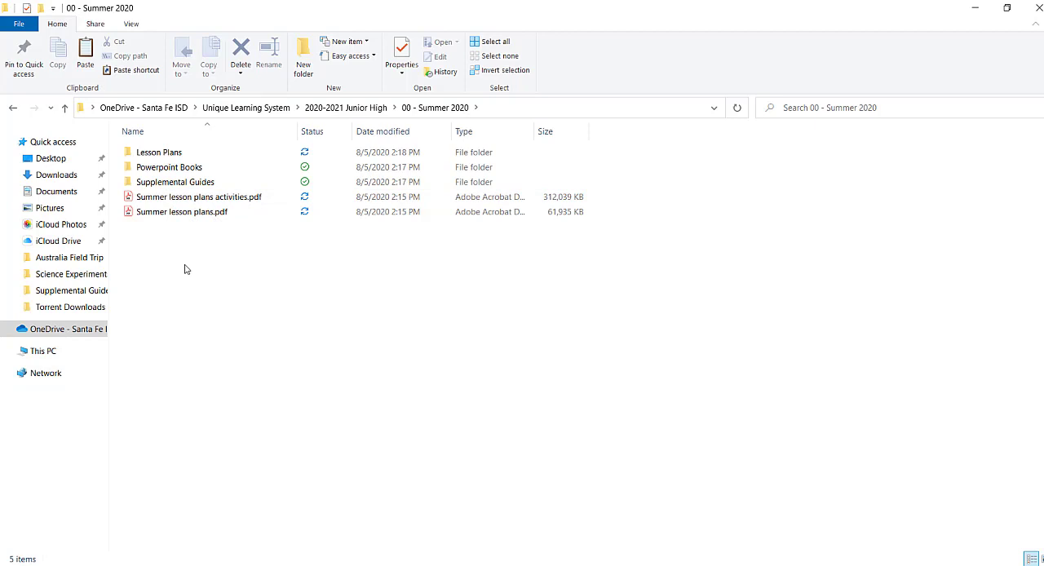
Examine how the 01 - September 2010 folder in 2010-2011 Intermediate is organized, and return to Unique Learning System
{"action": "left_click", "coordinate": [371, 109]}
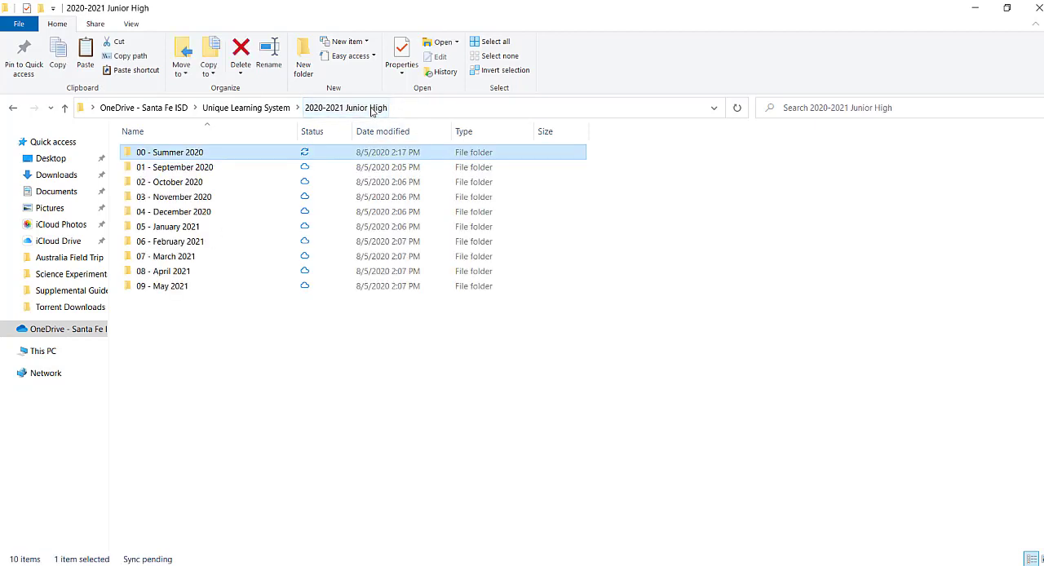
{"action": "left_click", "coordinate": [251, 109]}
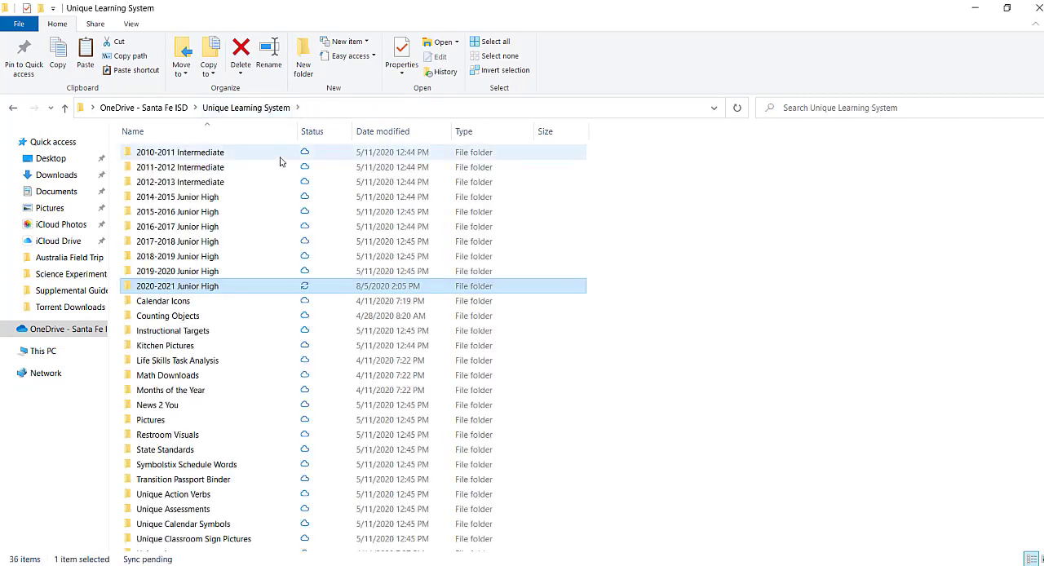
{"action": "double_click", "coordinate": [200, 159]}
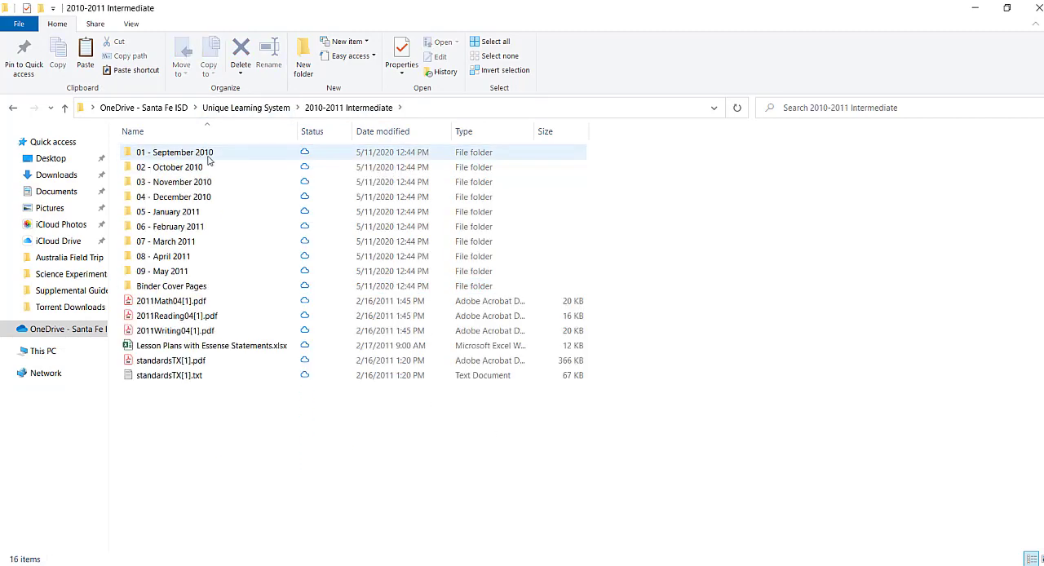
{"action": "double_click", "coordinate": [200, 154]}
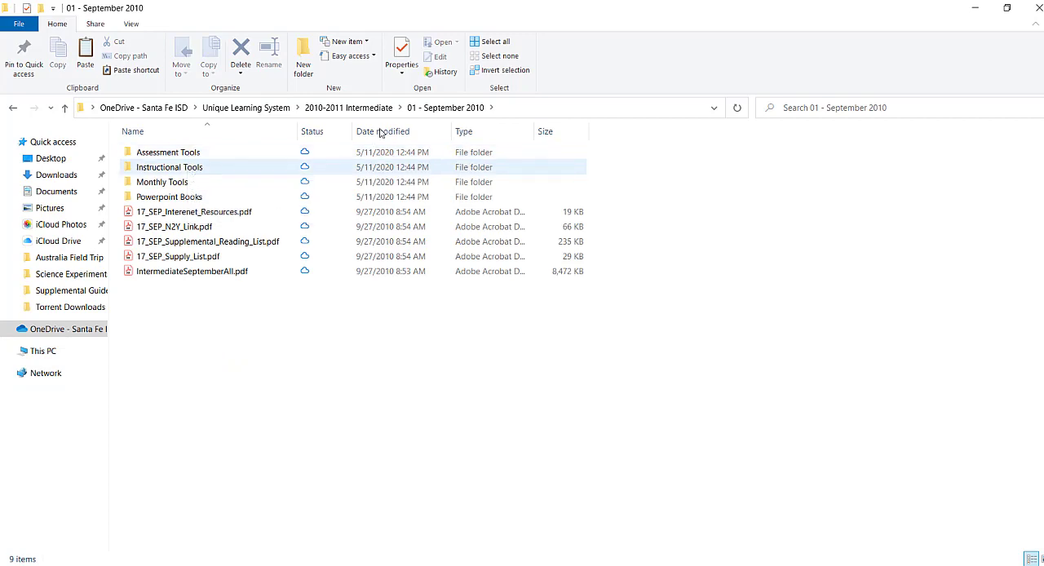
{"action": "left_click", "coordinate": [318, 110]}
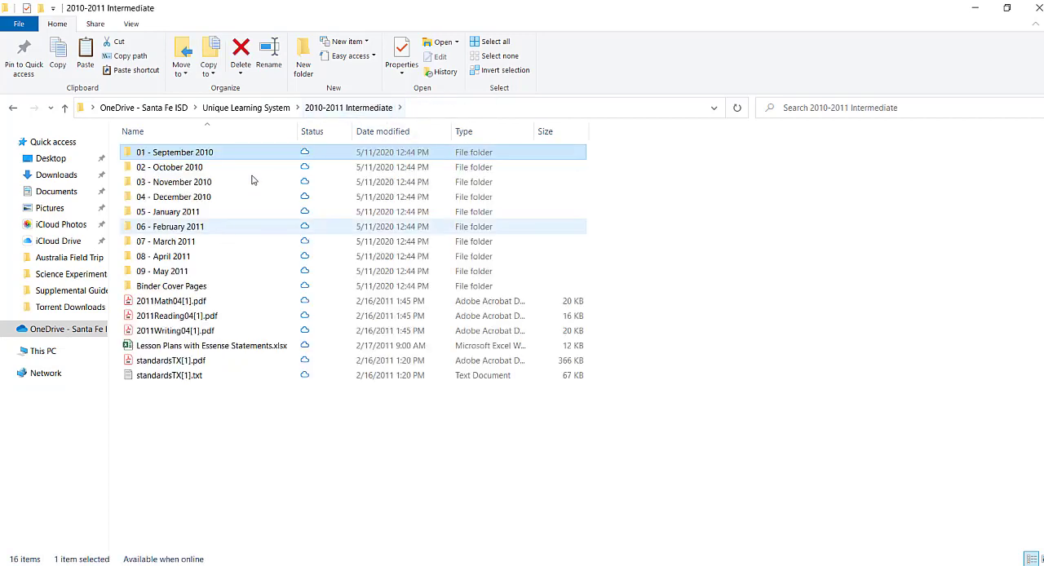
{"action": "left_click", "coordinate": [258, 111]}
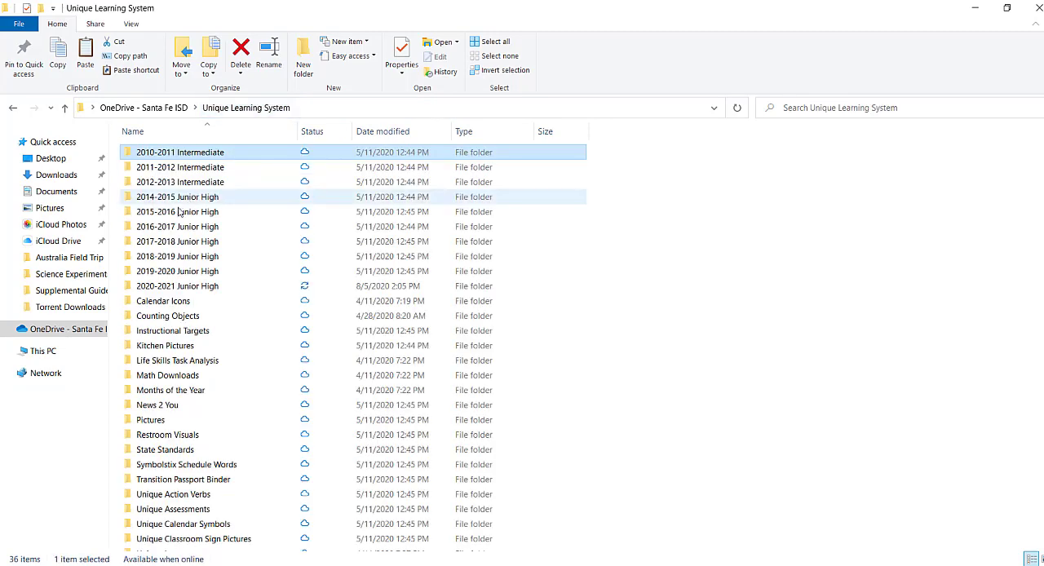
Create a folder named Assessment Tools in the 00 - Summer 2020 folder of 2020-2021 Junior High
{"action": "double_click", "coordinate": [202, 290]}
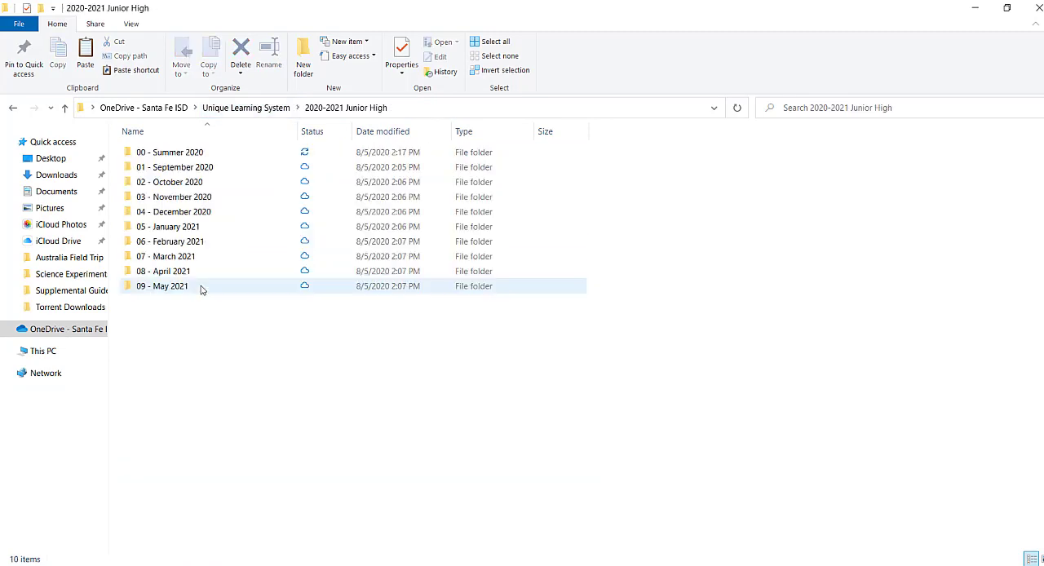
{"action": "left_click", "coordinate": [195, 157]}
{"action": "double_click", "coordinate": [196, 157]}
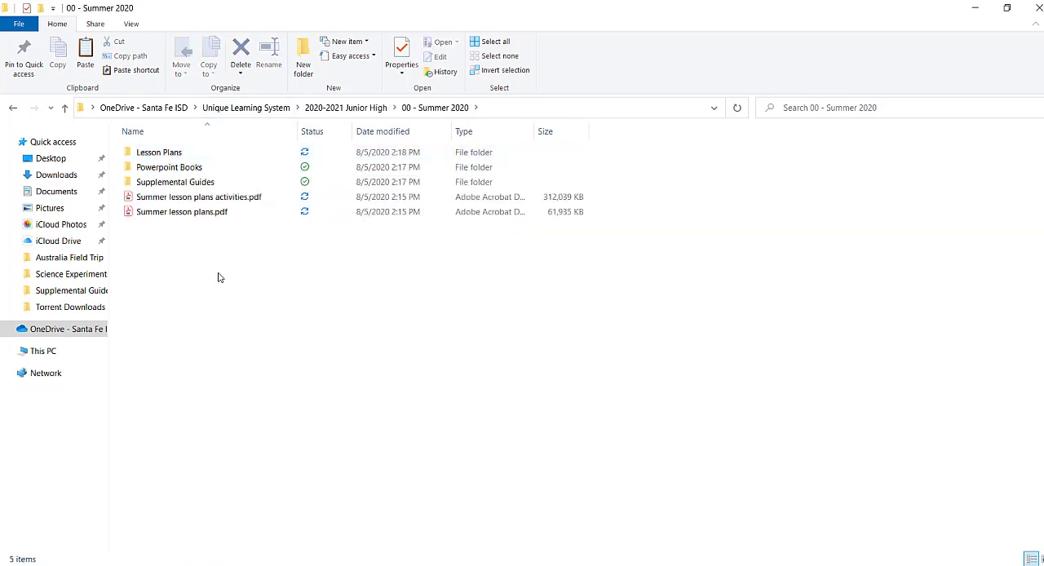
{"action": "right_click", "coordinate": [219, 265]}
{"action": "mouse_move", "coordinate": [286, 498]}
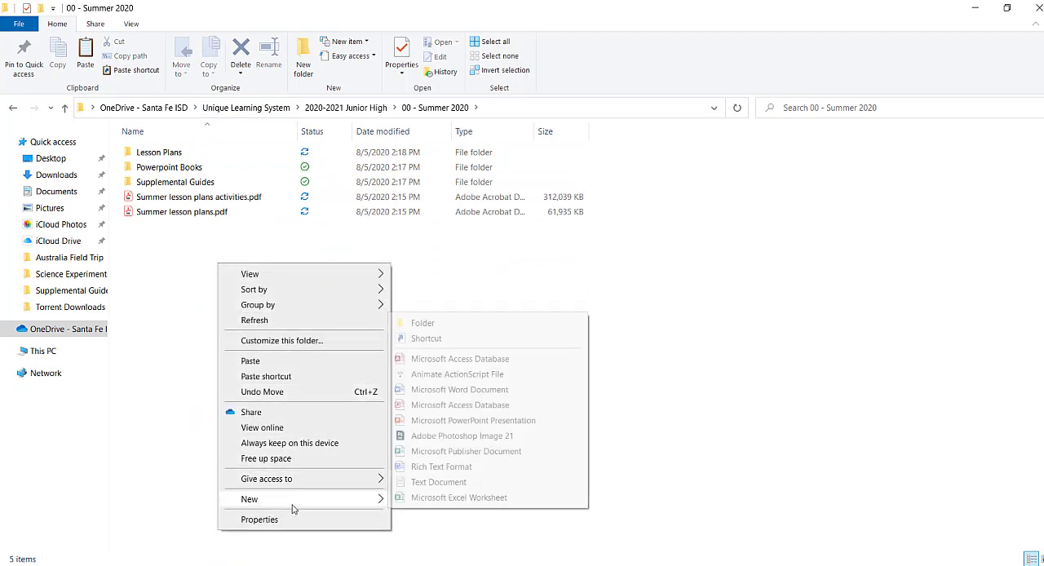
{"action": "left_click", "coordinate": [425, 324]}
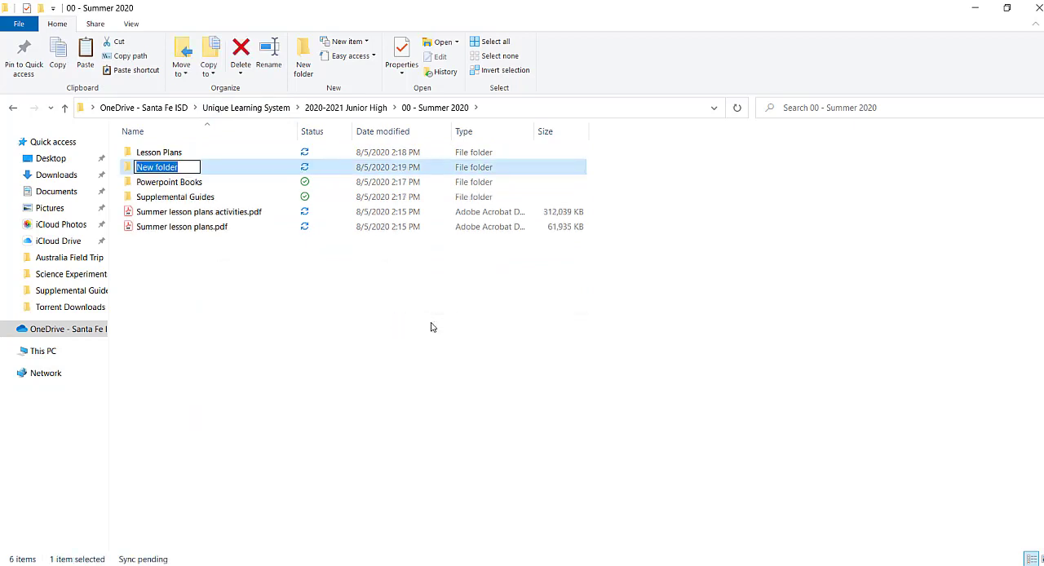
{"action": "type", "text": "Ass"}
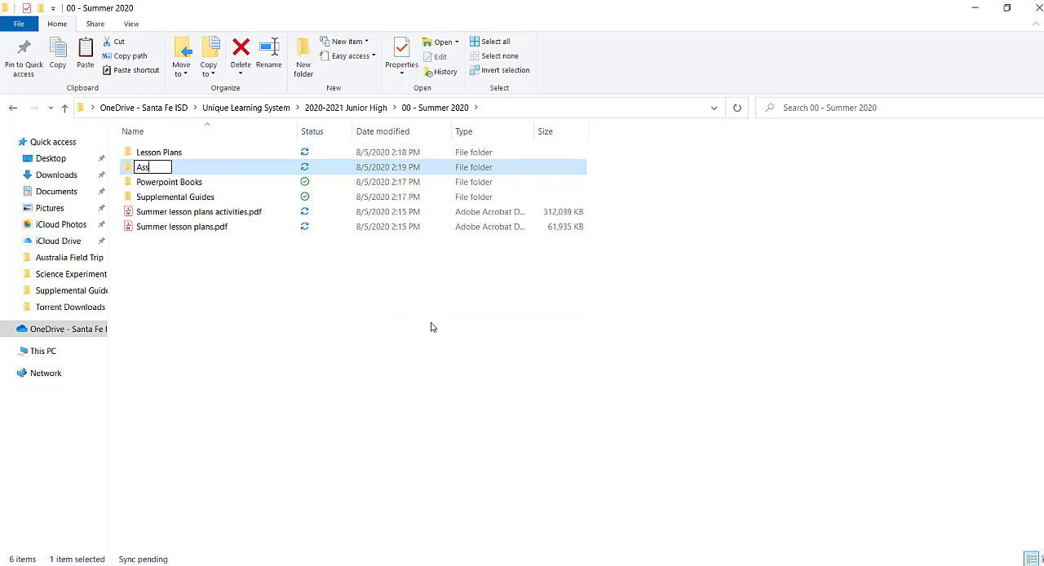
{"action": "type", "text": "essment"}
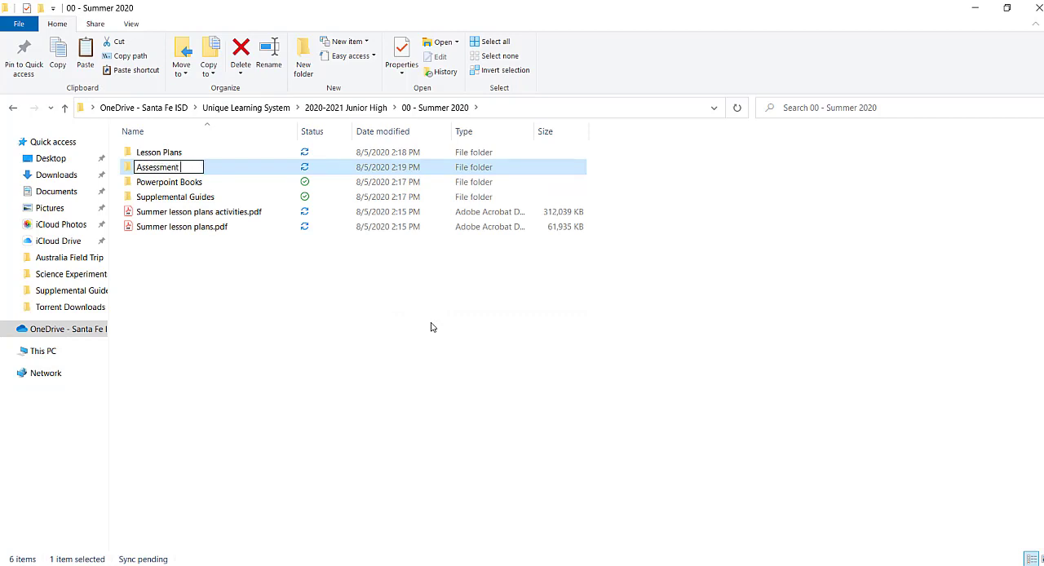
{"action": "type", "text": " Tools"}
{"action": "left_click", "coordinate": [362, 362]}
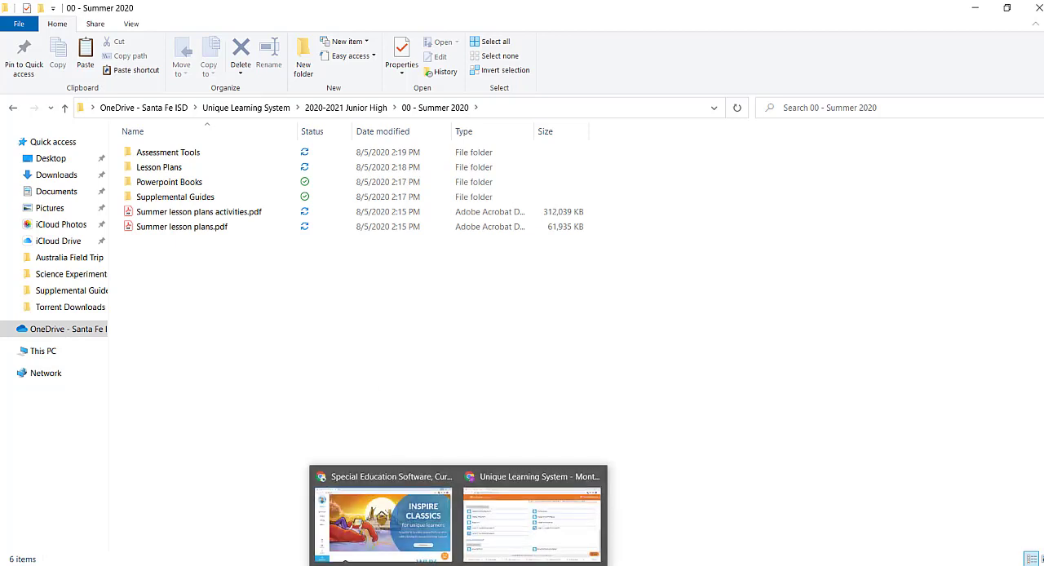
Switch to Unique Learning System in Chrome and open Administer Checkpoint under the student's Monthly Checkpoints in GPS
{"action": "left_click", "coordinate": [492, 520]}
{"action": "scroll", "coordinate": [231, 282], "scroll_direction": "up", "scroll_amount": 10}
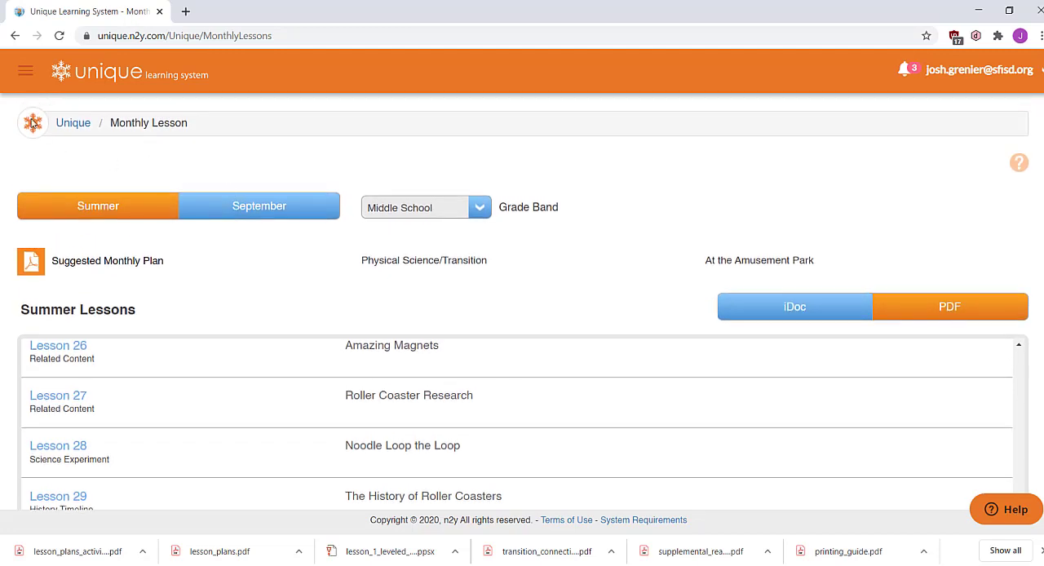
{"action": "left_click", "coordinate": [72, 122]}
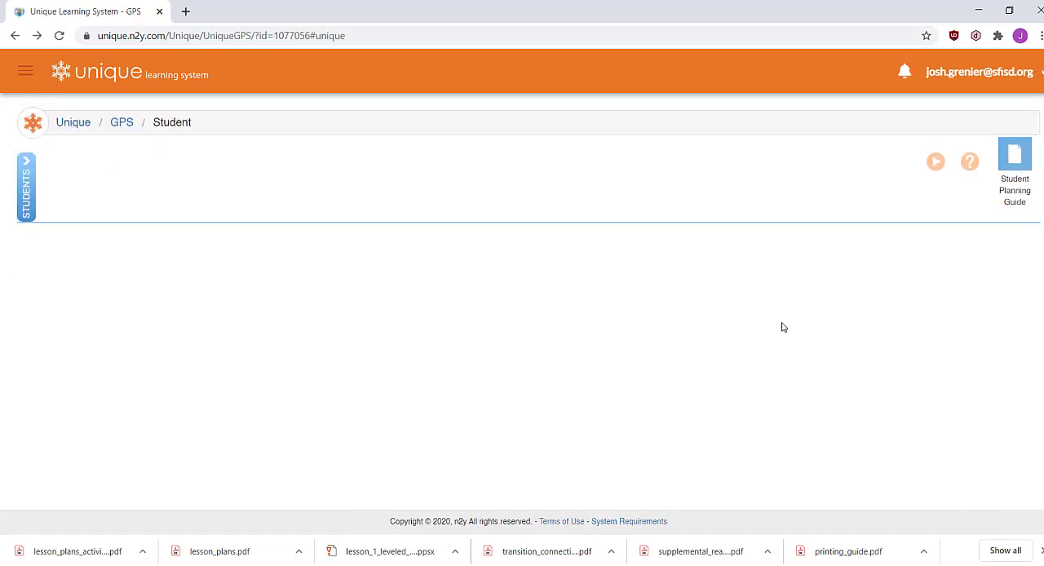
{"action": "scroll", "coordinate": [782, 330], "scroll_direction": "down", "scroll_amount": 1}
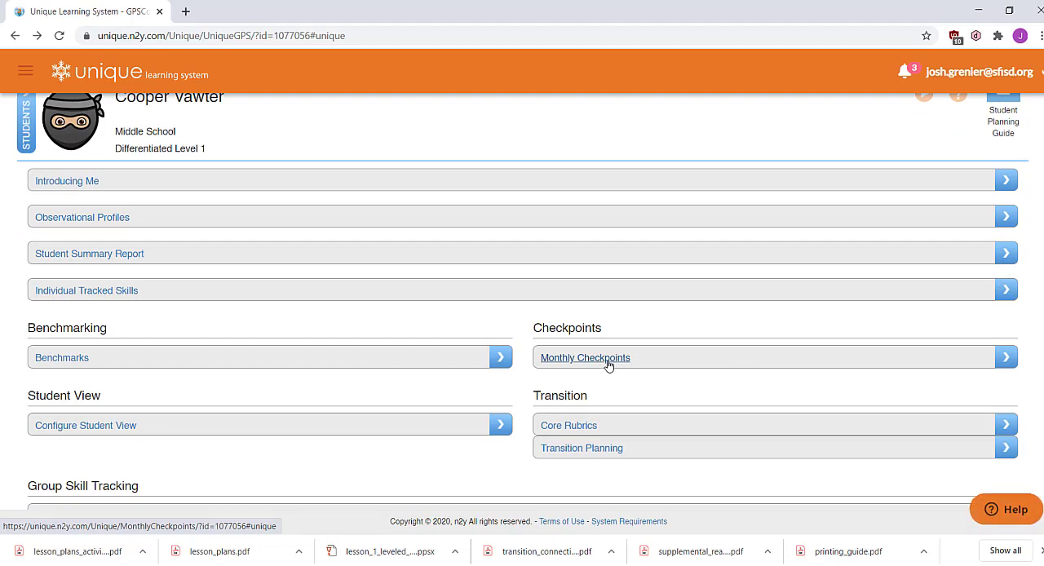
{"action": "left_click", "coordinate": [608, 359]}
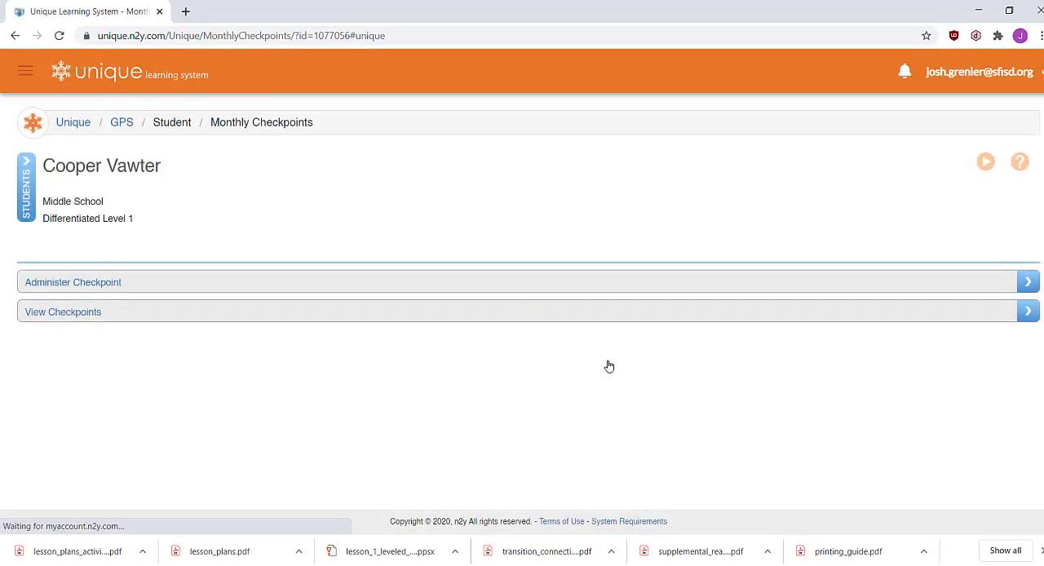
{"action": "left_click", "coordinate": [664, 284]}
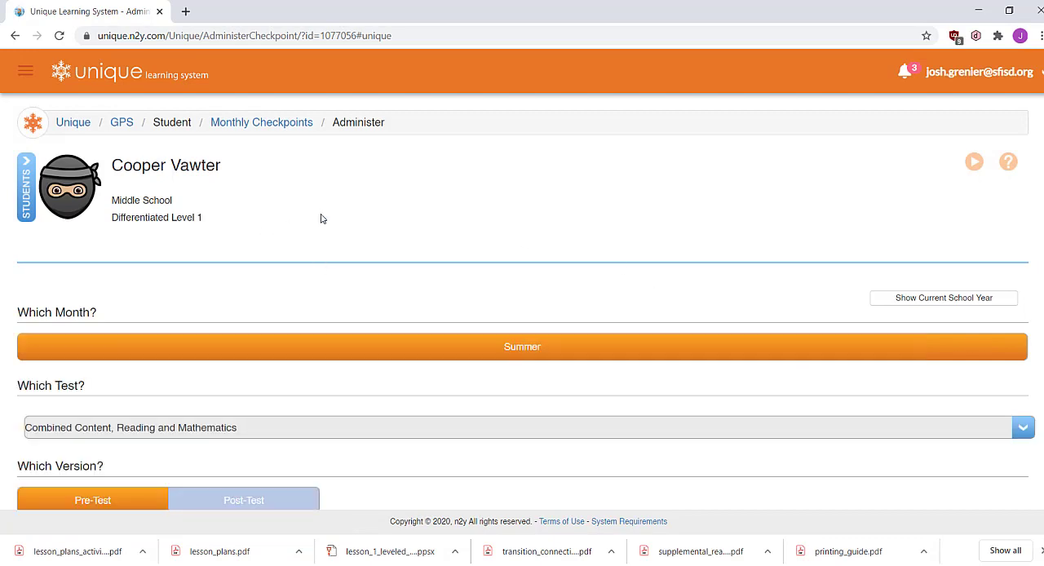
Download the Summer Level 1 pre-test's Printable Instructions & Test to Downloads as CheckpointLevel1.pdf
{"action": "scroll", "coordinate": [694, 277], "scroll_direction": "down", "scroll_amount": 3}
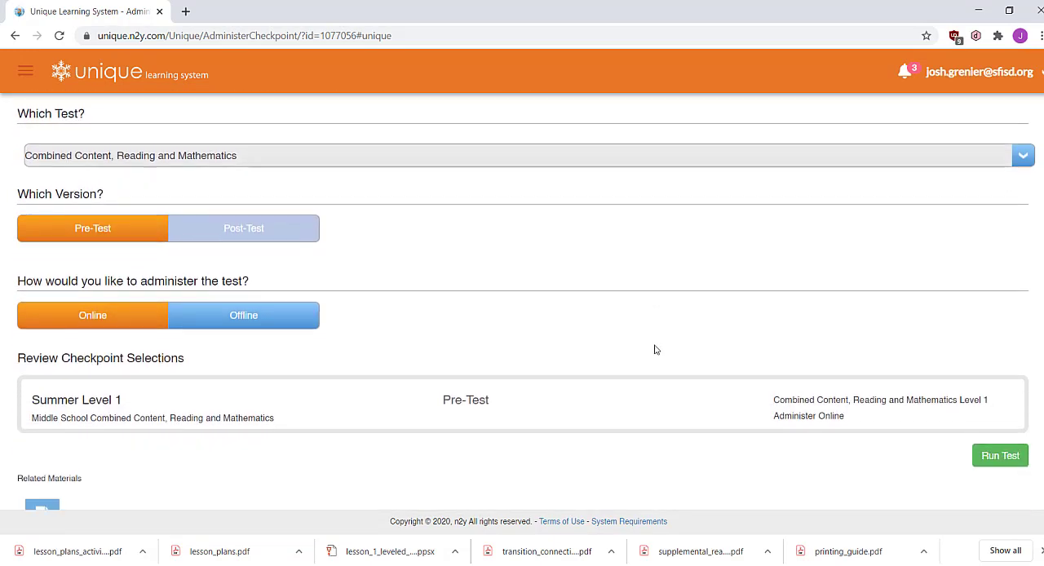
{"action": "scroll", "coordinate": [583, 336], "scroll_direction": "down", "scroll_amount": 1}
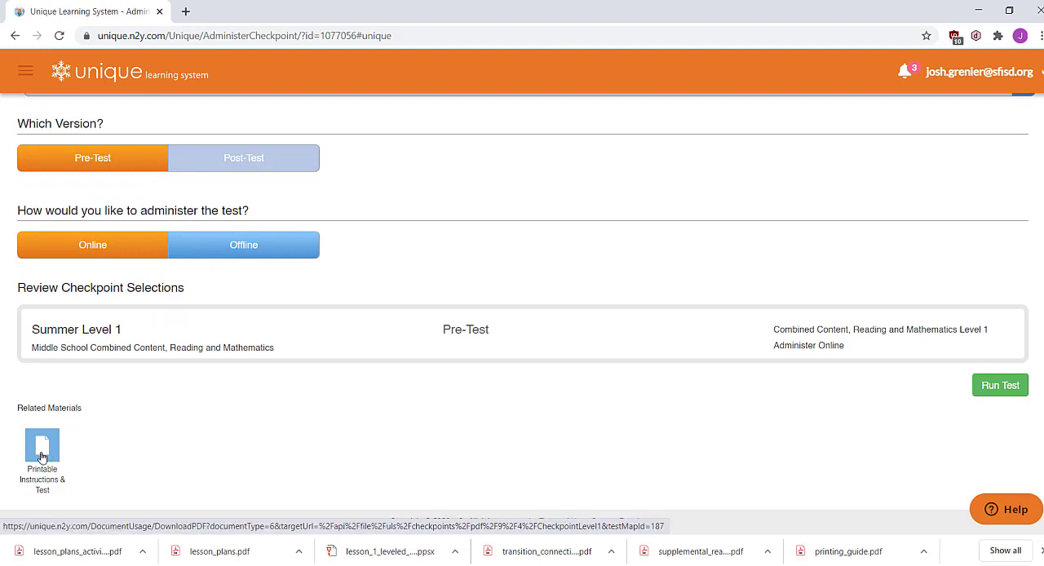
{"action": "left_click", "coordinate": [41, 457]}
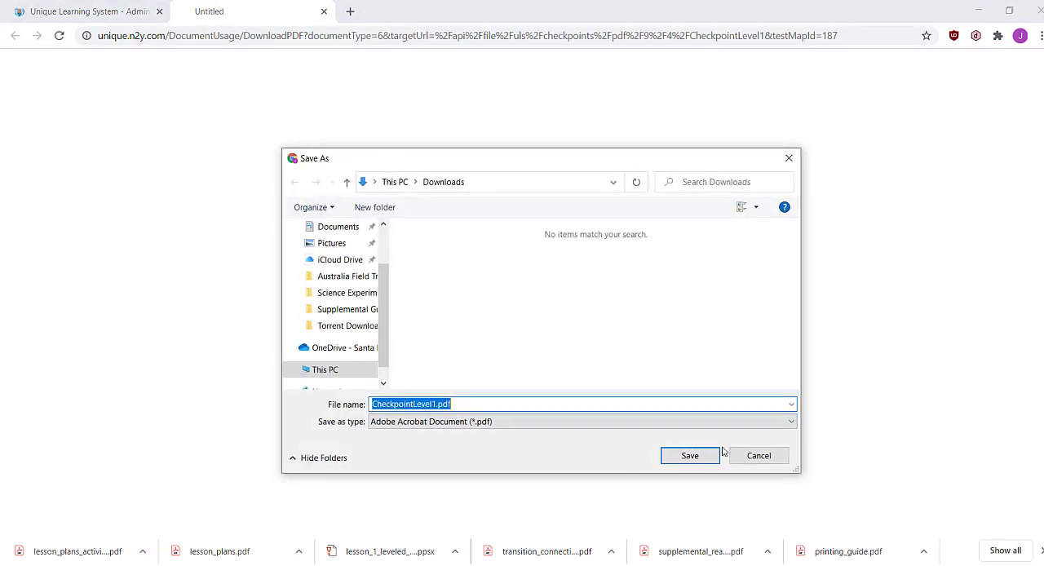
{"action": "left_click", "coordinate": [695, 457]}
Set the Summer checkpoint pre-test to be administered Offline and review the checkpoint selections and the student's differentiated level
{"action": "scroll", "coordinate": [698, 461], "scroll_direction": "up", "scroll_amount": 1}
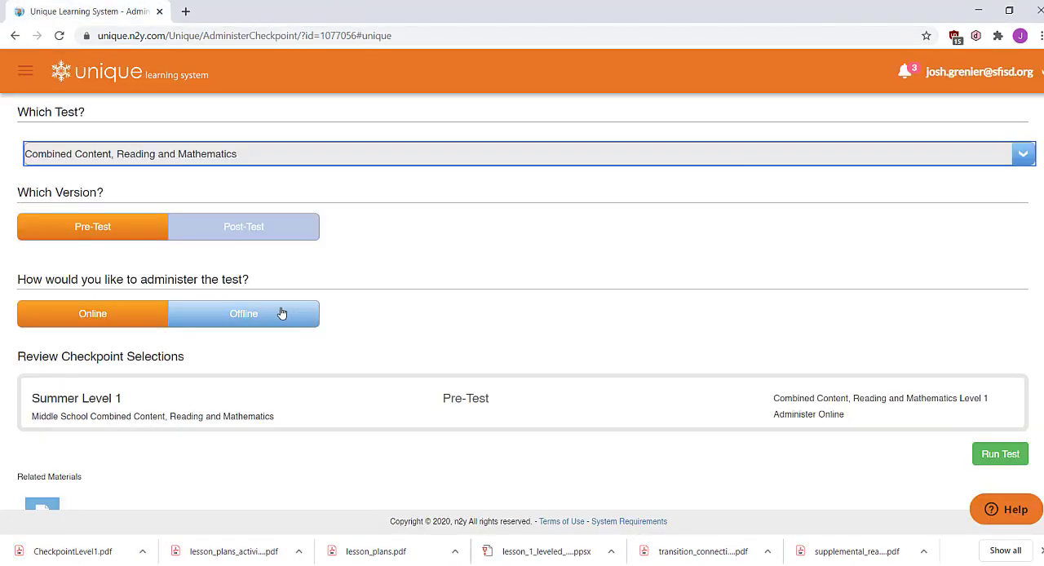
{"action": "left_click", "coordinate": [280, 313]}
{"action": "scroll", "coordinate": [553, 320], "scroll_direction": "down", "scroll_amount": 1}
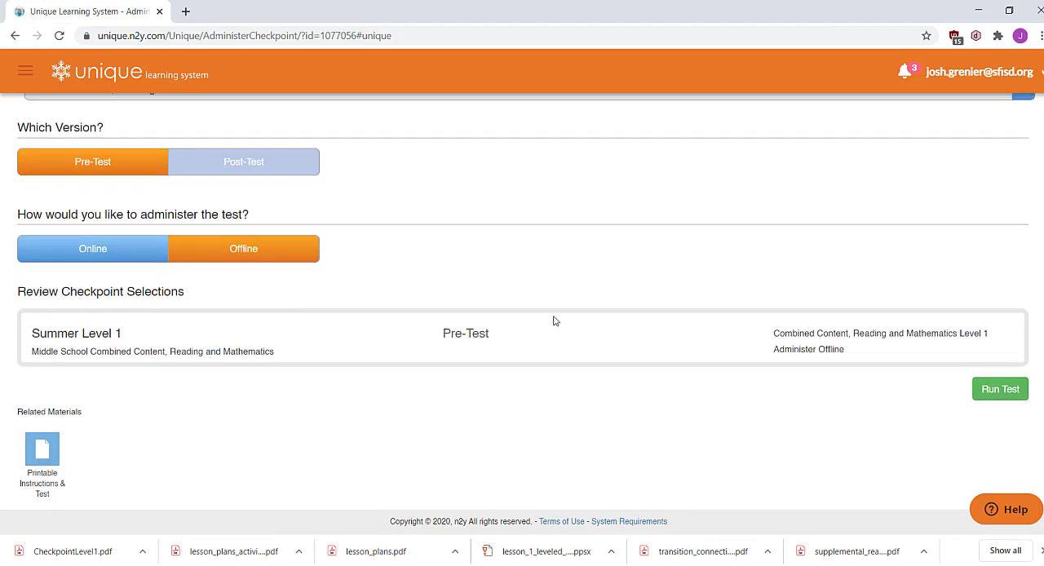
{"action": "scroll", "coordinate": [524, 428], "scroll_direction": "up", "scroll_amount": 5}
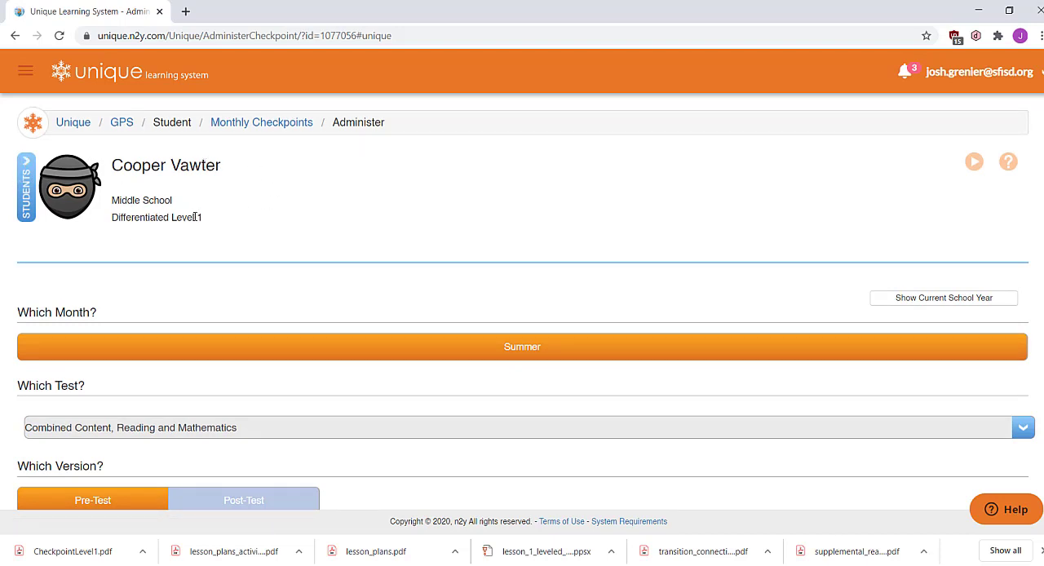
{"action": "scroll", "coordinate": [496, 350], "scroll_direction": "down", "scroll_amount": 4}
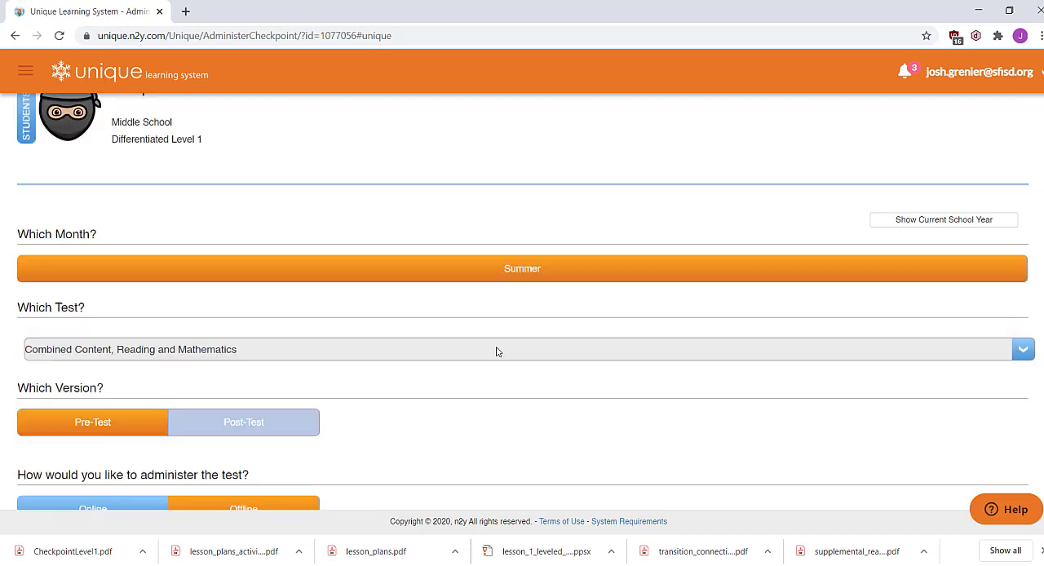